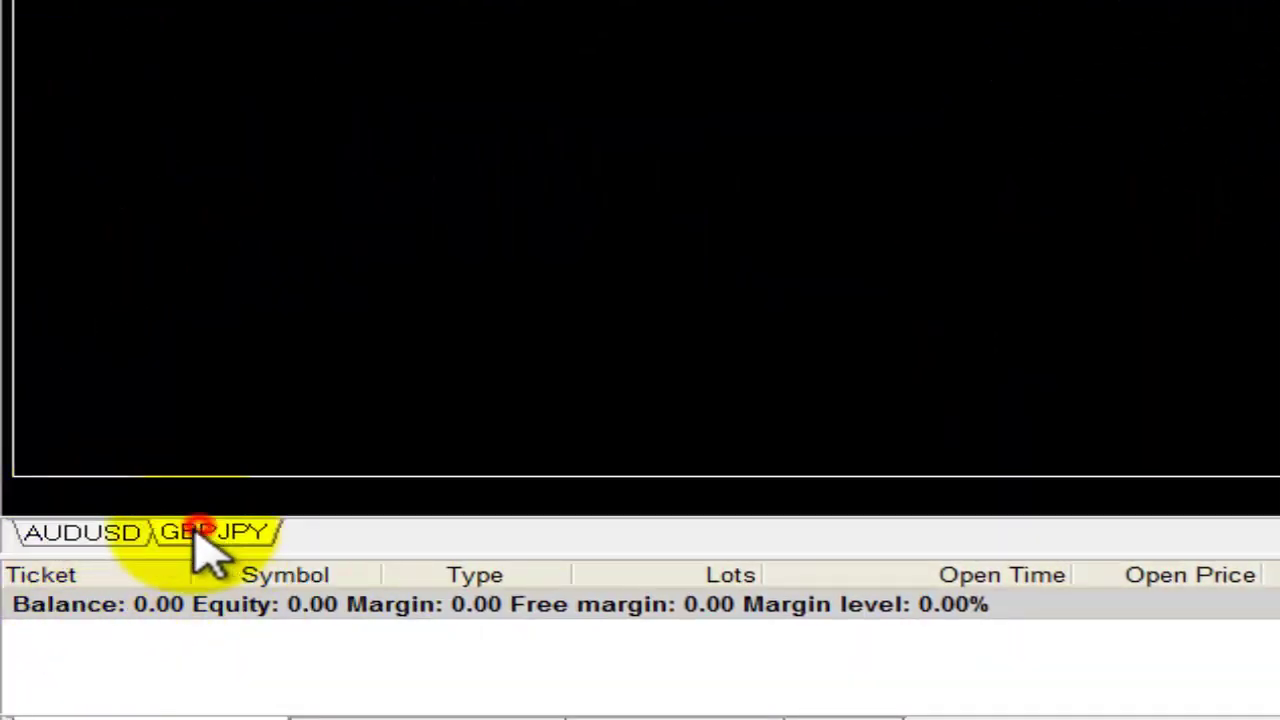
Switch between the GBPJPY and AUDUSD charts, finish on AUDUSD, and hide the Market Watch
{"action": "left_click", "coordinate": [88, 533]}
{"action": "left_click", "coordinate": [212, 528]}
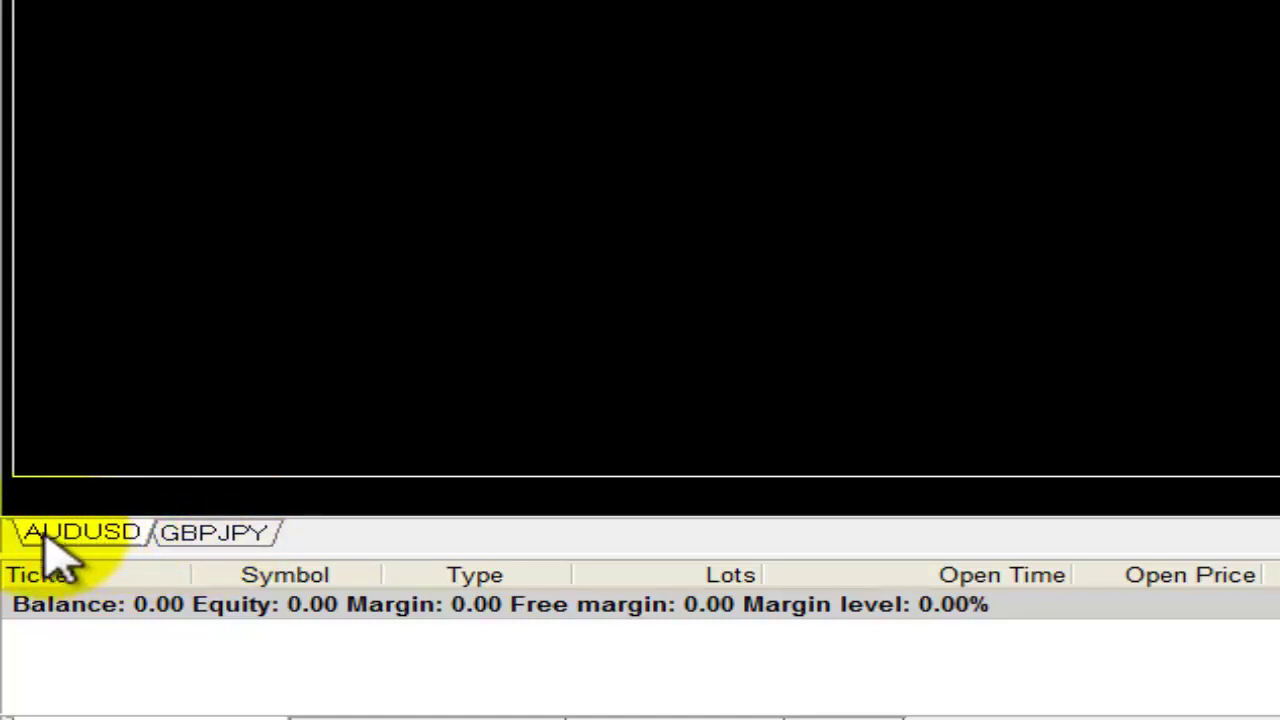
{"action": "left_click", "coordinate": [182, 531]}
{"action": "left_click", "coordinate": [90, 532]}
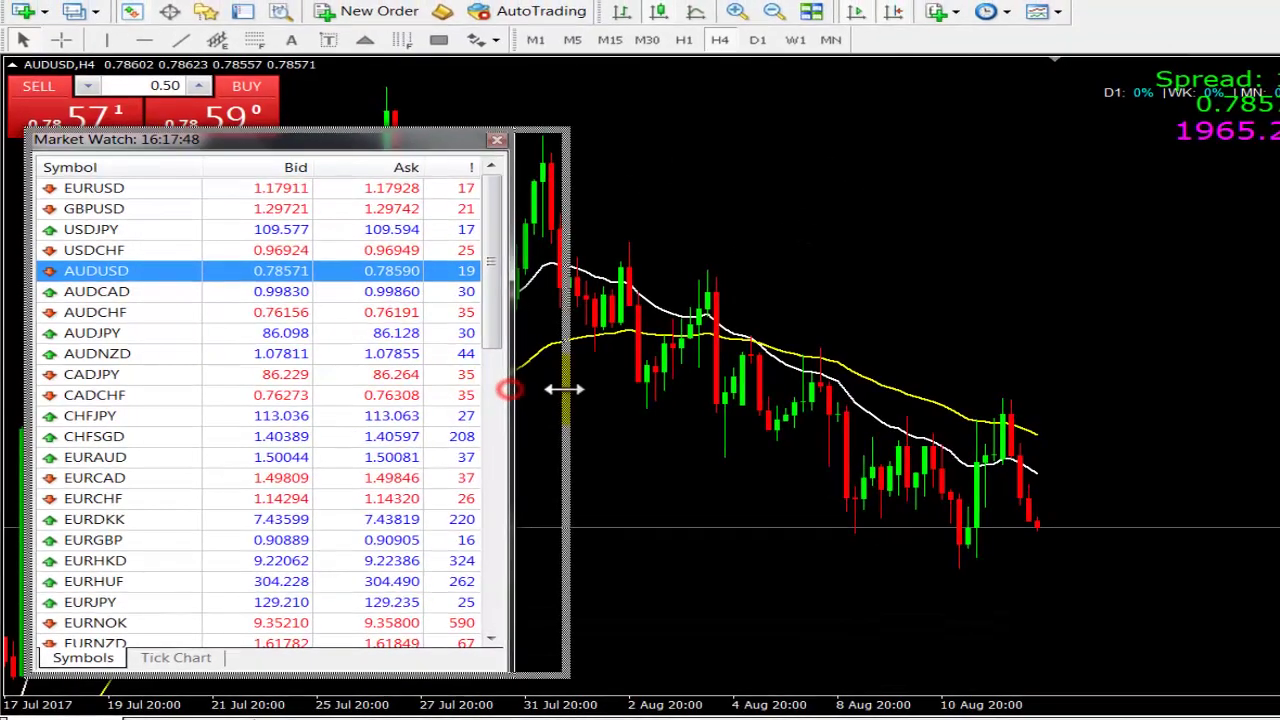
{"action": "left_click", "coordinate": [128, 20]}
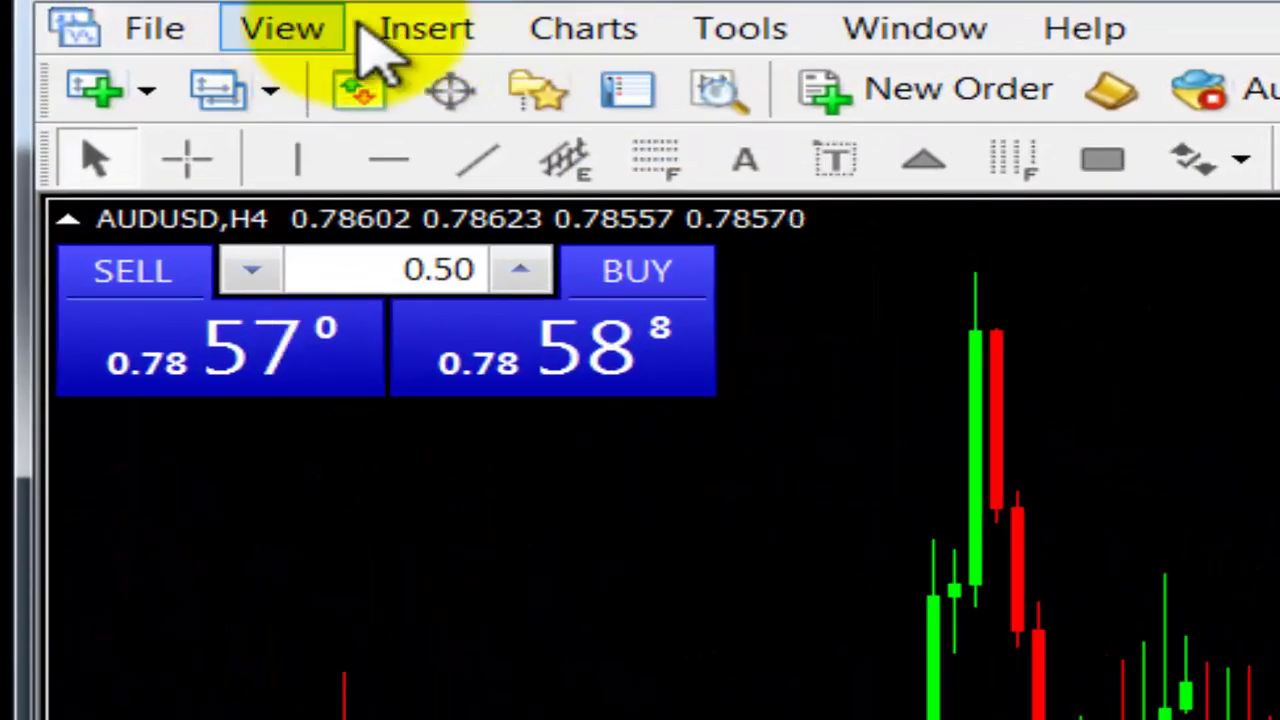
Open the History Center and look through the symbols in the Forex 1 and Forex 2 groups
{"action": "left_click", "coordinate": [740, 30]}
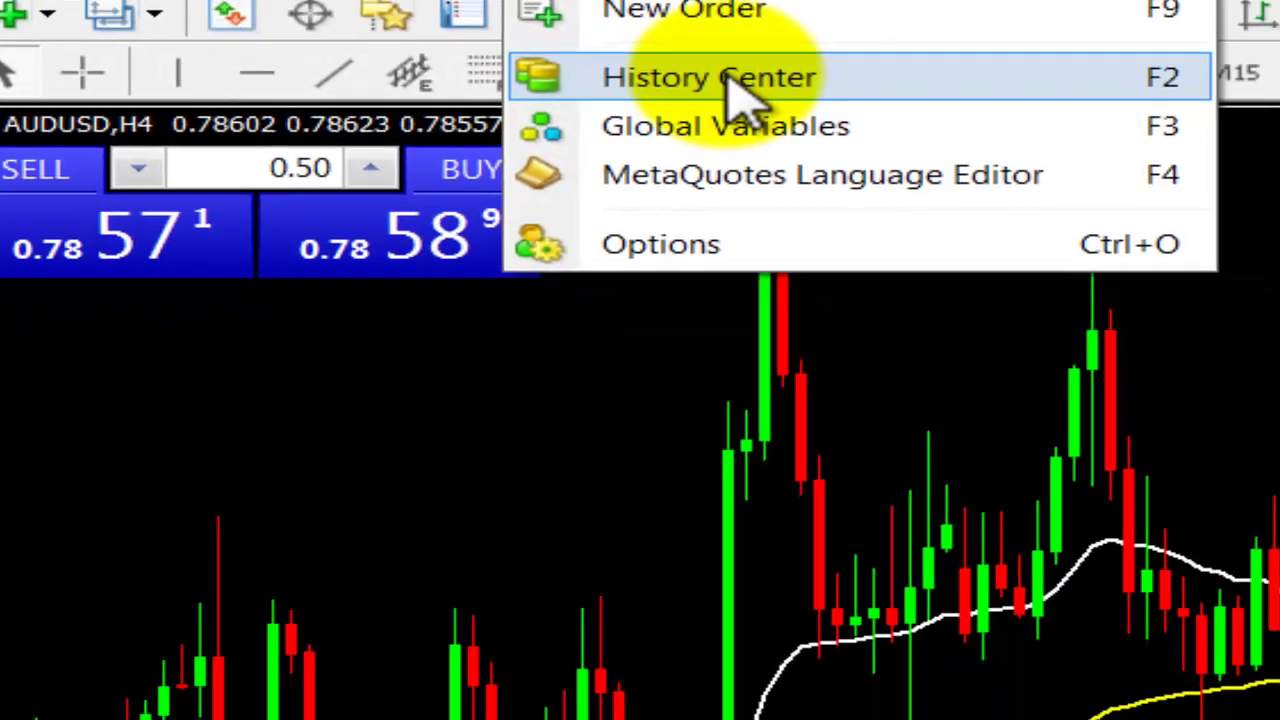
{"action": "left_click", "coordinate": [950, 168]}
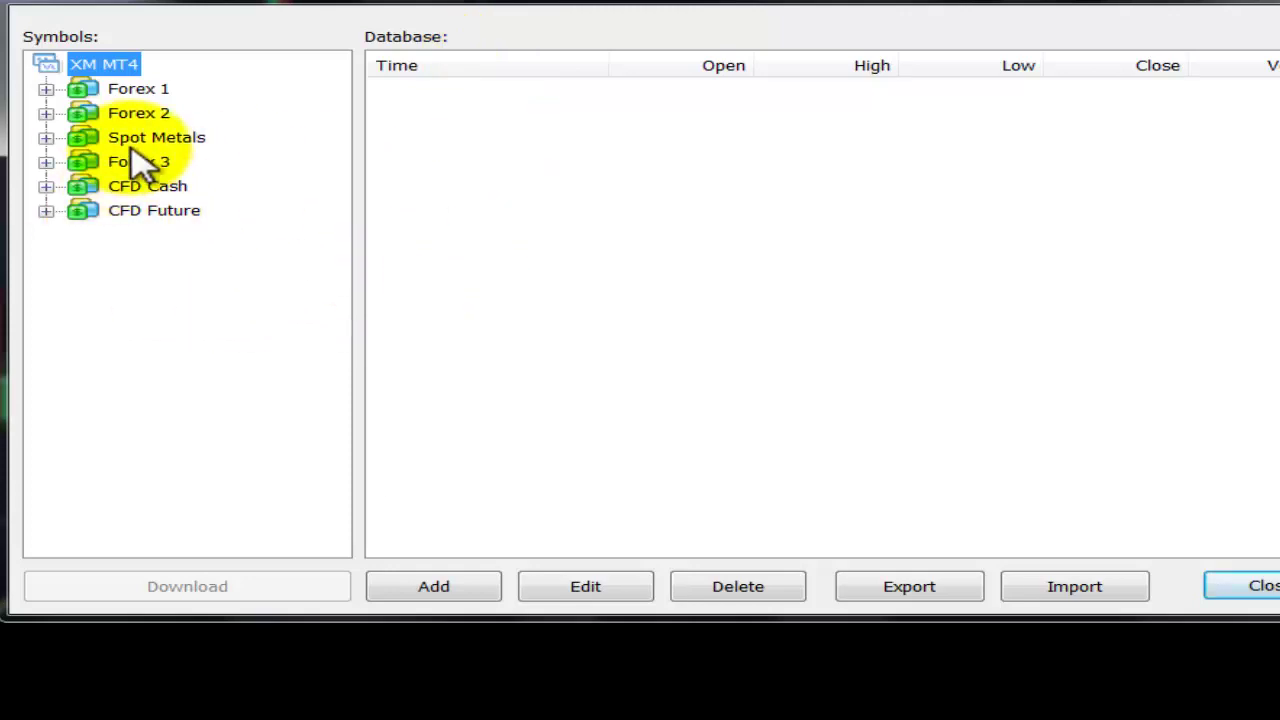
{"action": "left_click", "coordinate": [46, 89]}
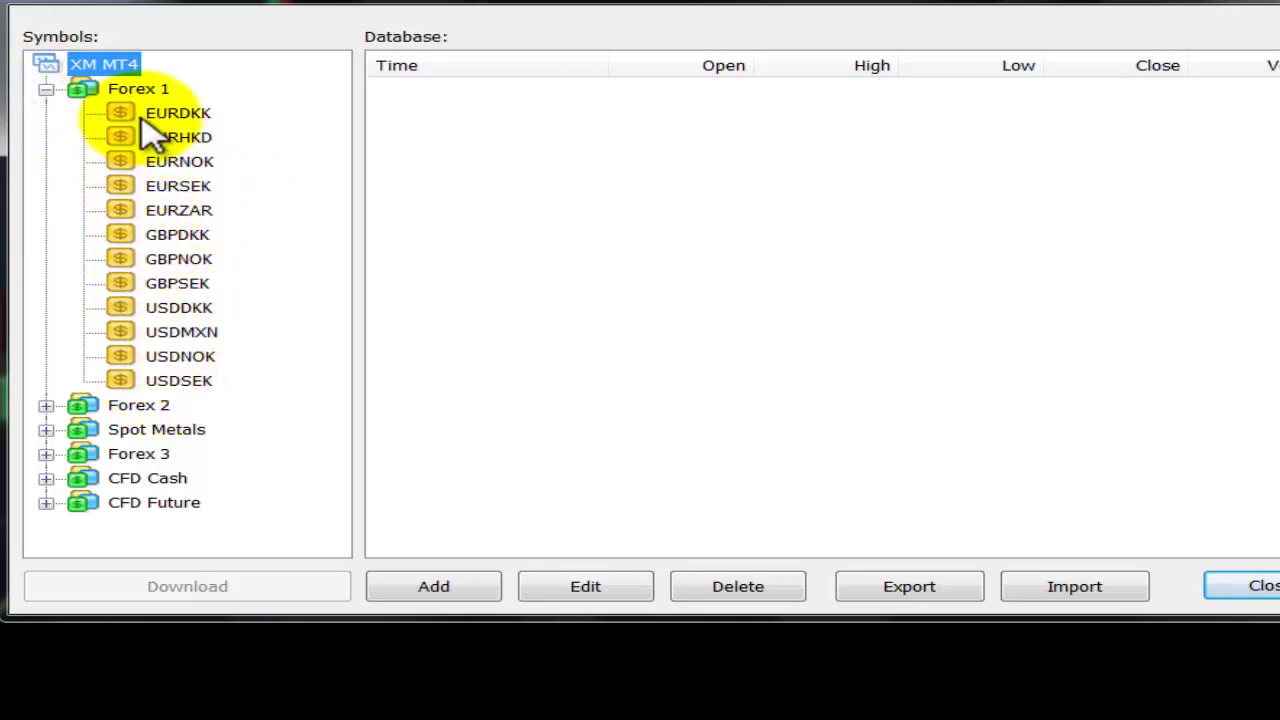
{"action": "left_click", "coordinate": [46, 89]}
{"action": "left_click", "coordinate": [46, 113]}
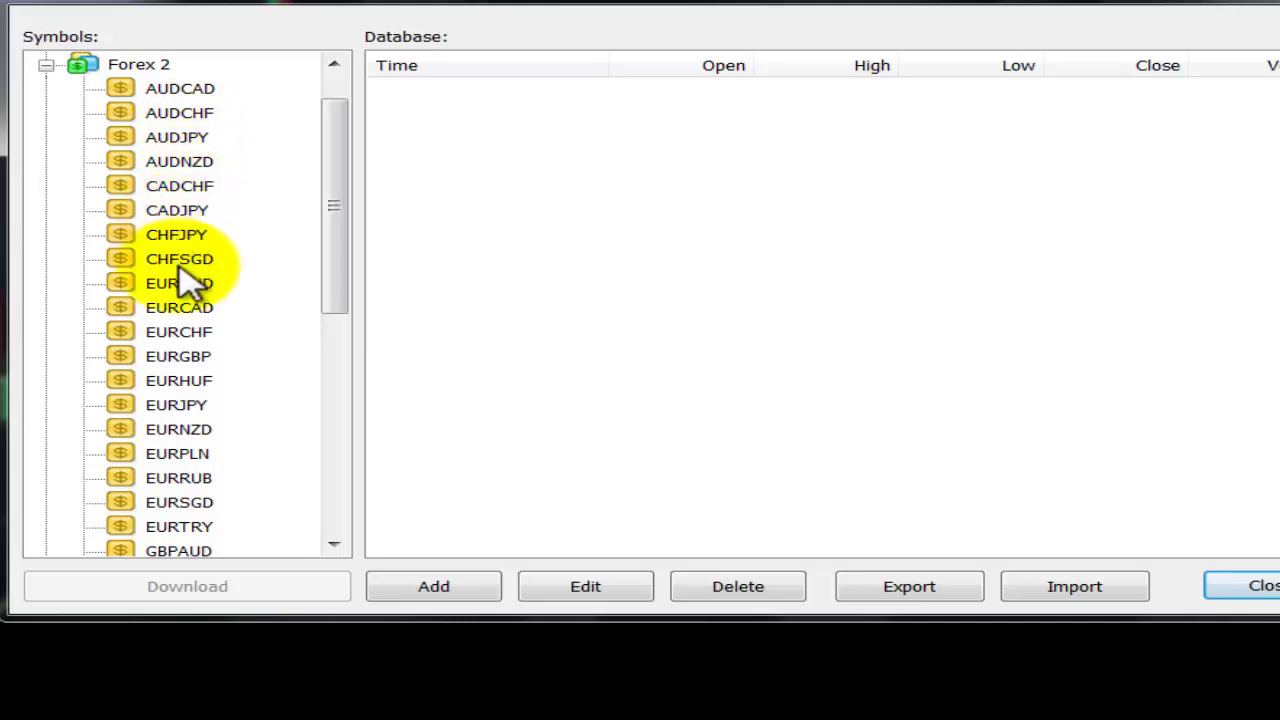
{"action": "left_click", "coordinate": [340, 208]}
{"action": "left_click_drag", "start_coordinate": [340, 208], "coordinate": [214, 186]}
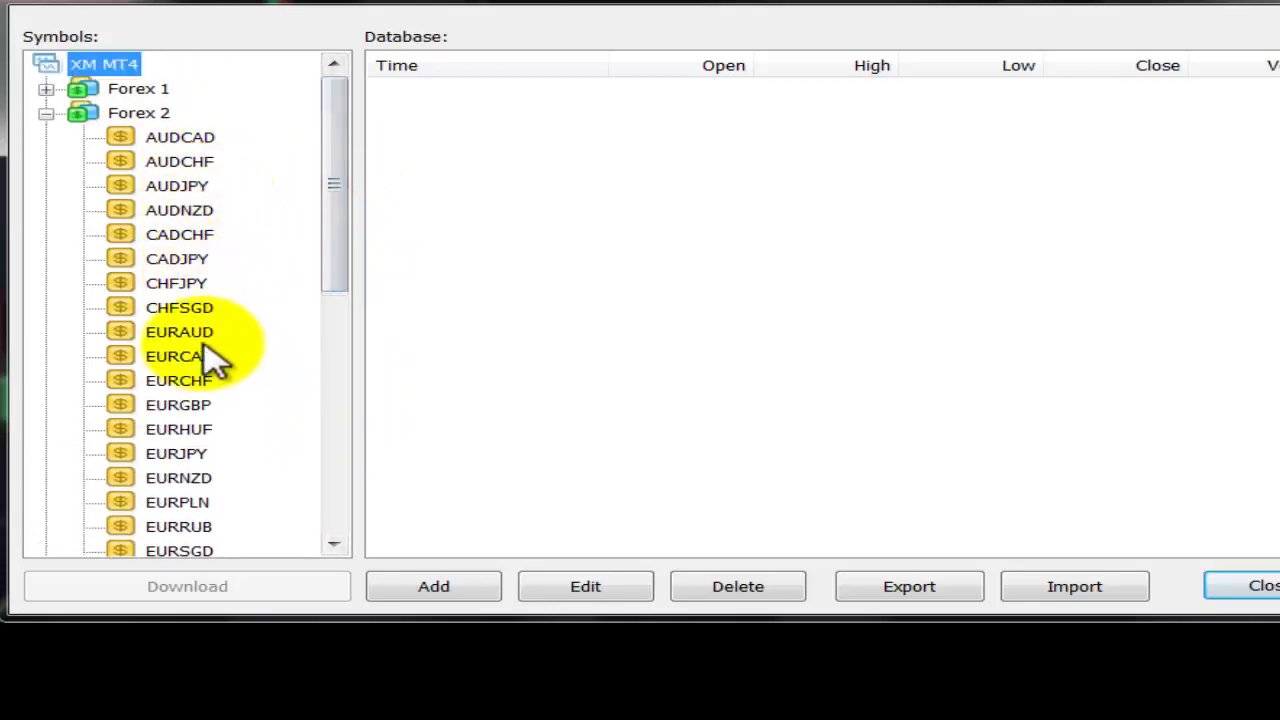
{"action": "left_click", "coordinate": [46, 113]}
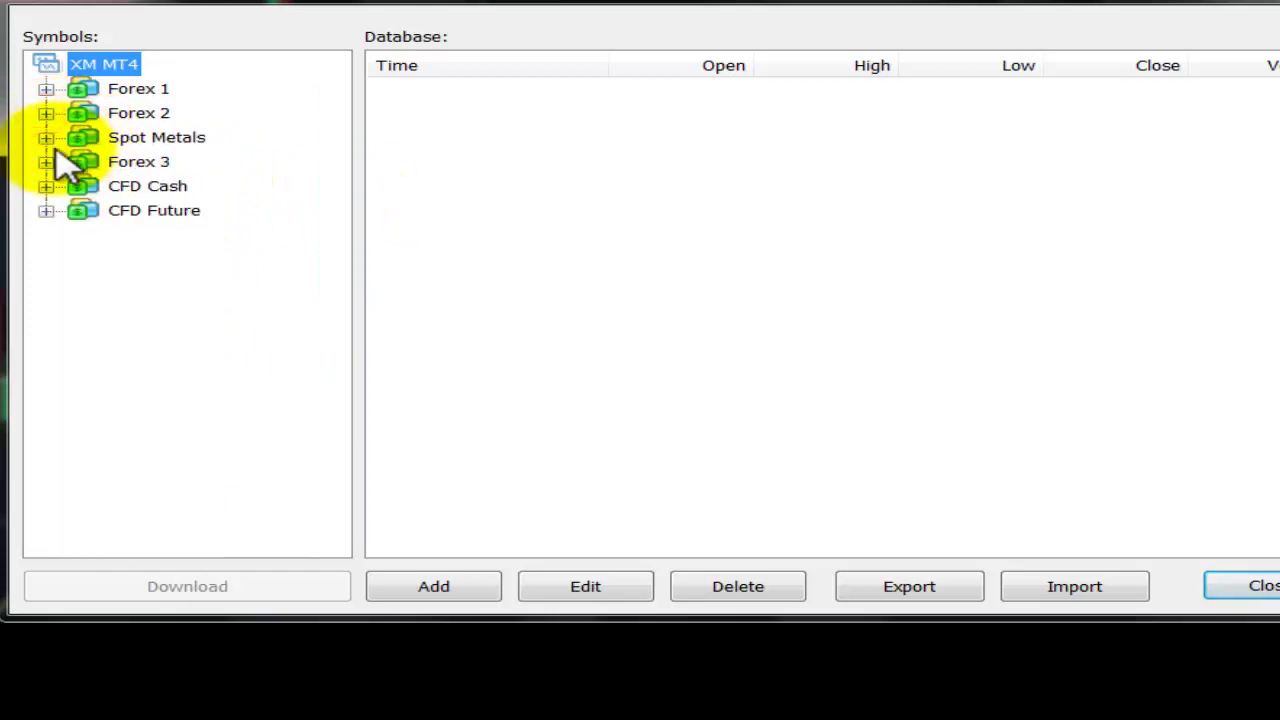
Find AUDUSD in the Forex 3 group and load its 1 Hour (H1) history records
{"action": "left_click", "coordinate": [46, 161]}
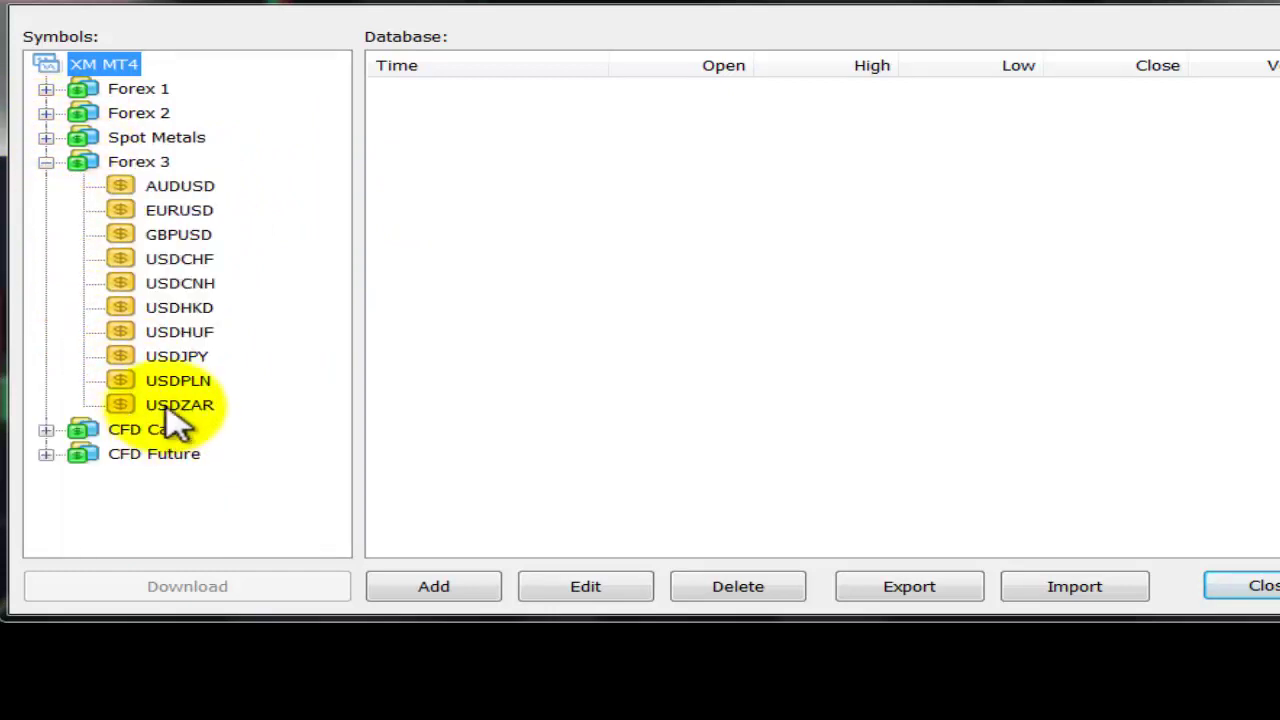
{"action": "double_click", "coordinate": [180, 190]}
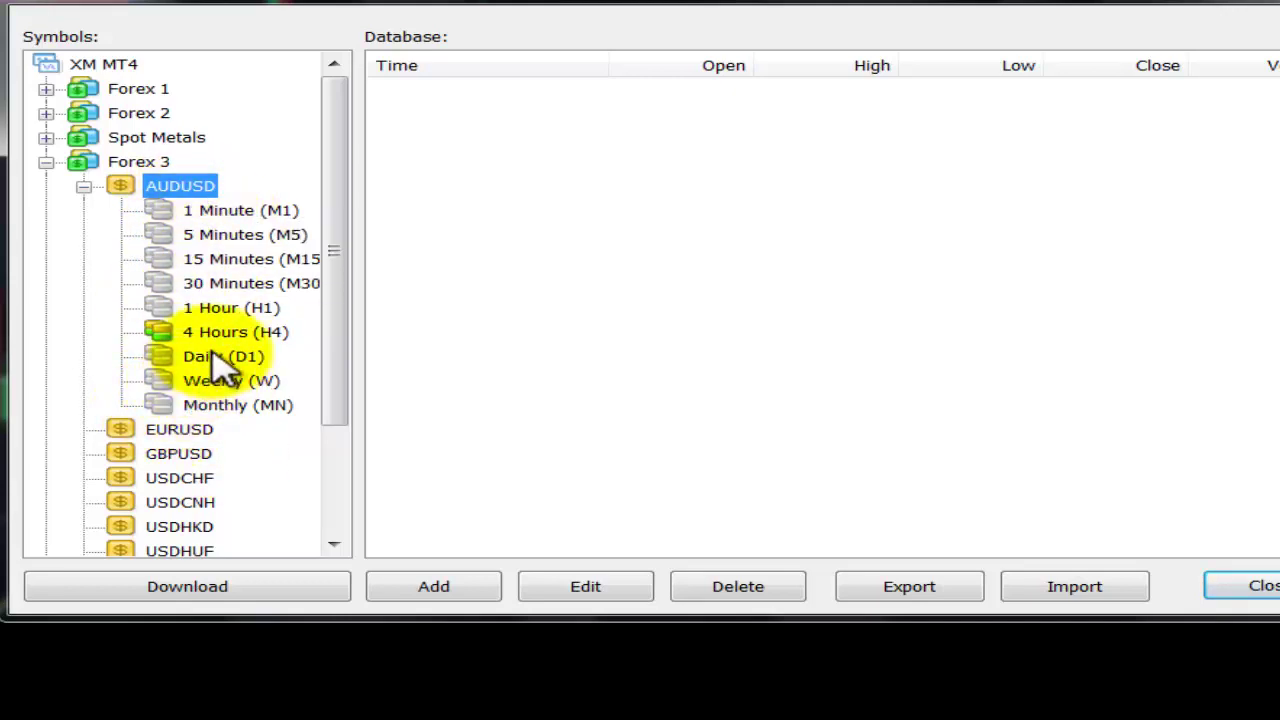
{"action": "left_click", "coordinate": [212, 310]}
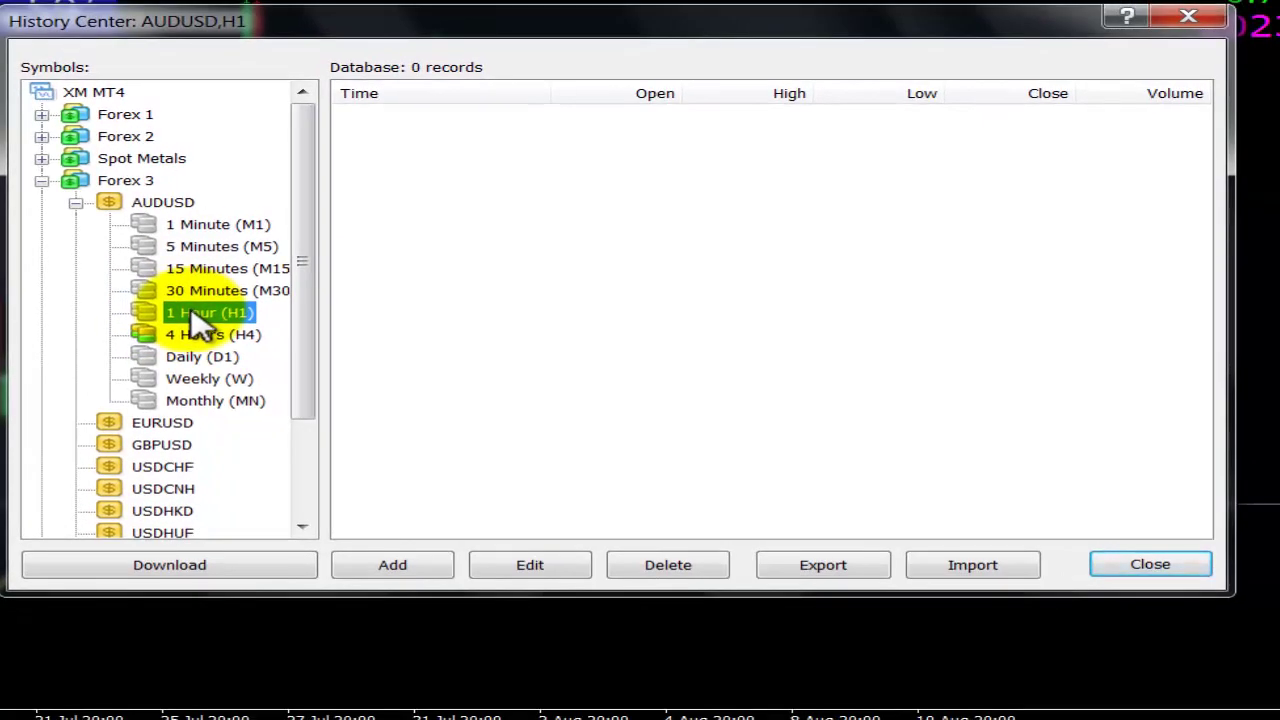
{"action": "double_click", "coordinate": [193, 313]}
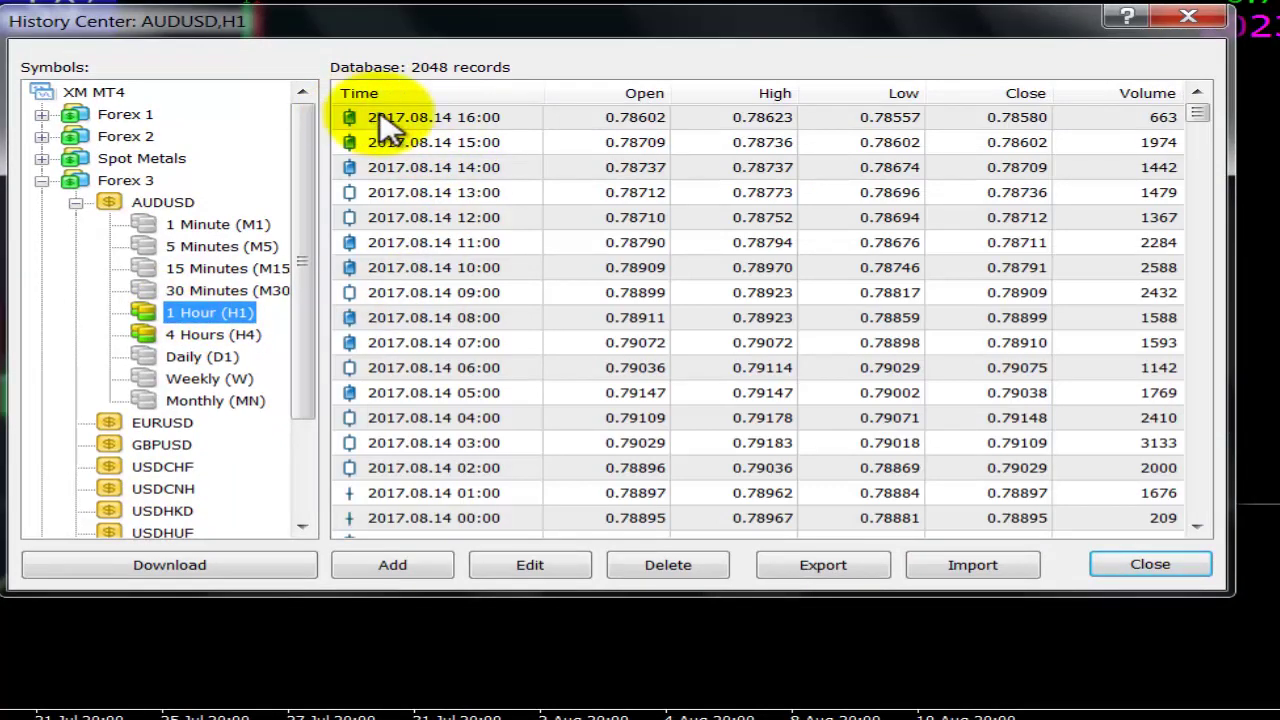
Examine the dates of the AUDUSD H1 records from the newest to the oldest
{"action": "left_click_drag", "start_coordinate": [1202, 115], "coordinate": [566, 109]}
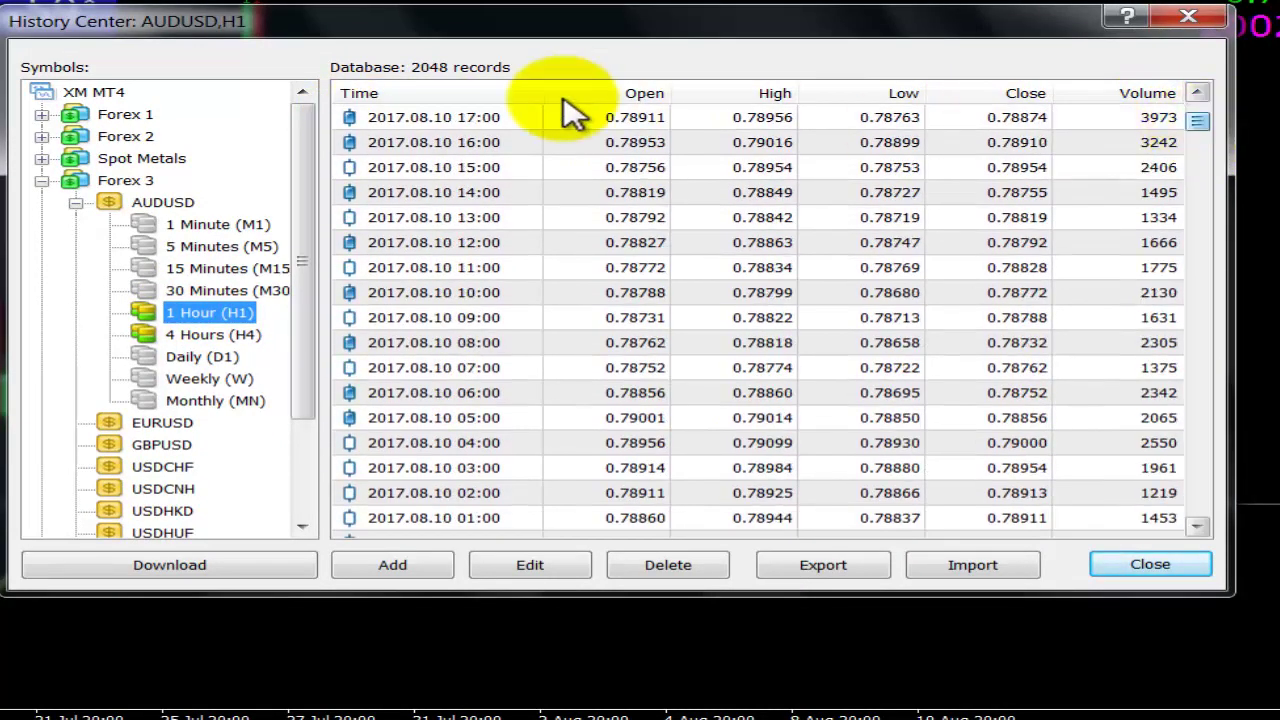
{"action": "left_click", "coordinate": [407, 122]}
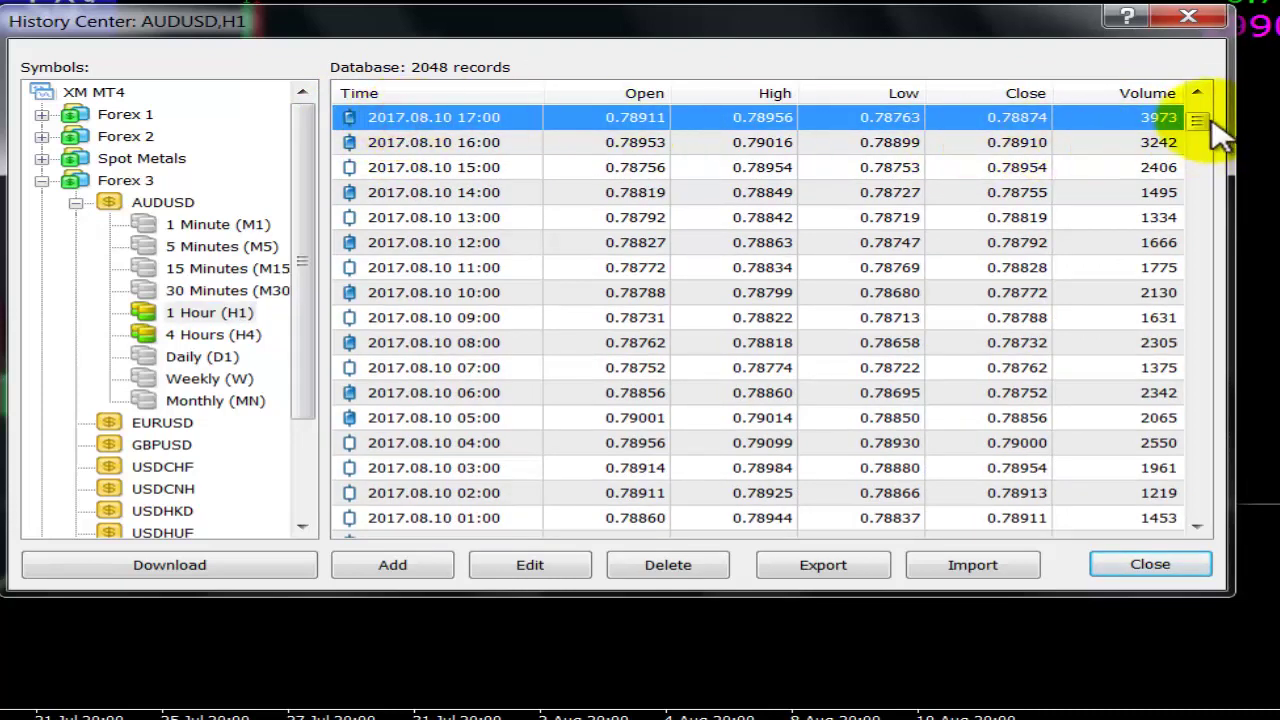
{"action": "left_click_drag", "start_coordinate": [1200, 130], "coordinate": [1195, 35]}
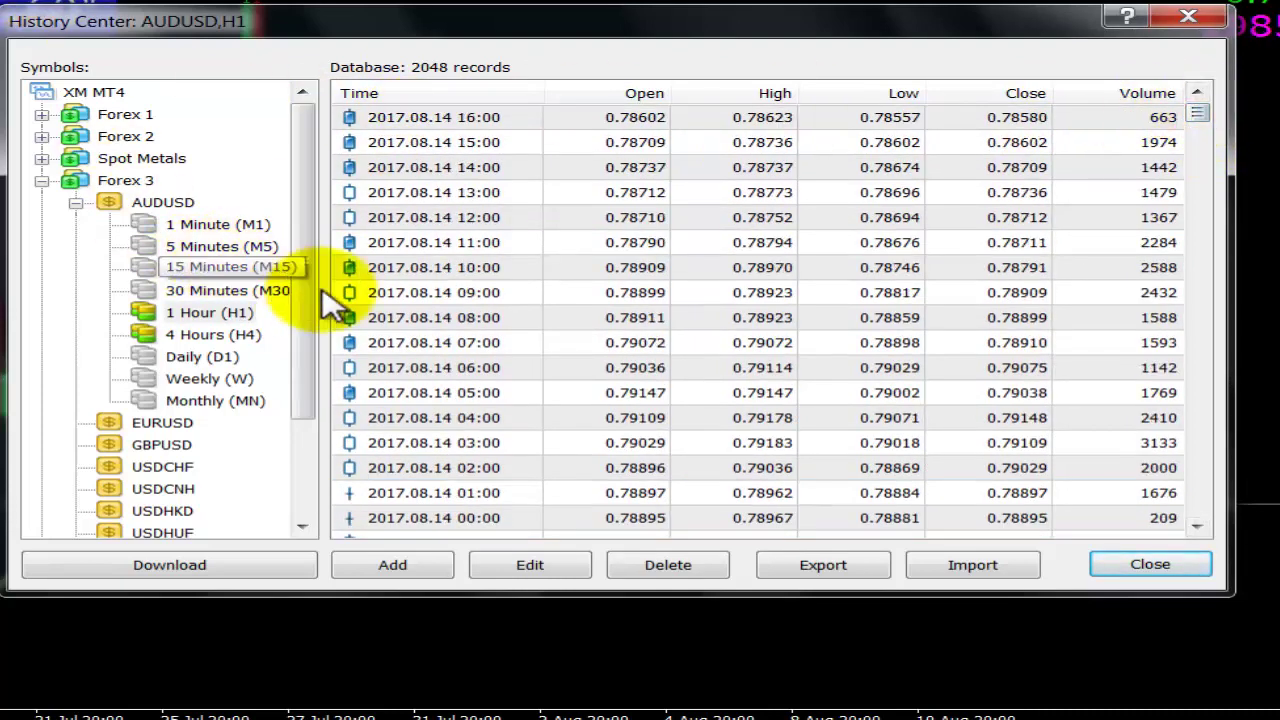
{"action": "left_click", "coordinate": [185, 312]}
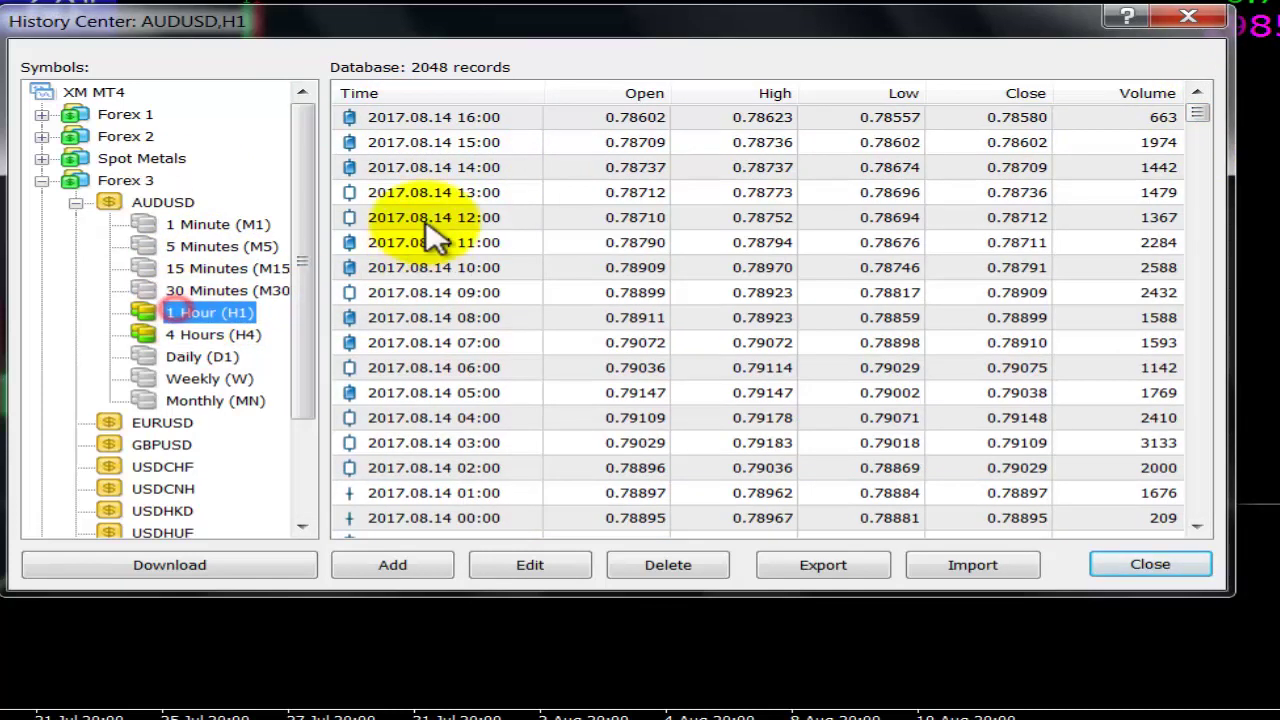
{"action": "left_click_drag", "start_coordinate": [485, 142], "coordinate": [429, 143]}
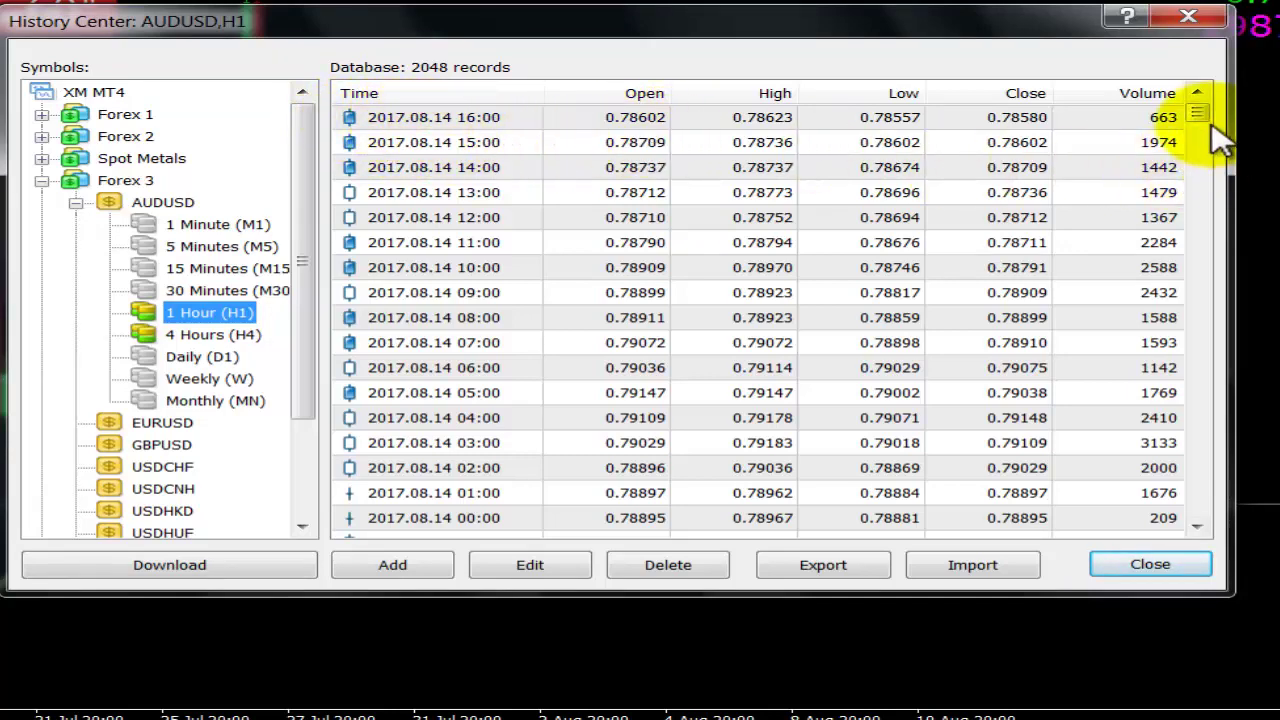
{"action": "left_click_drag", "start_coordinate": [1203, 115], "coordinate": [1180, 520]}
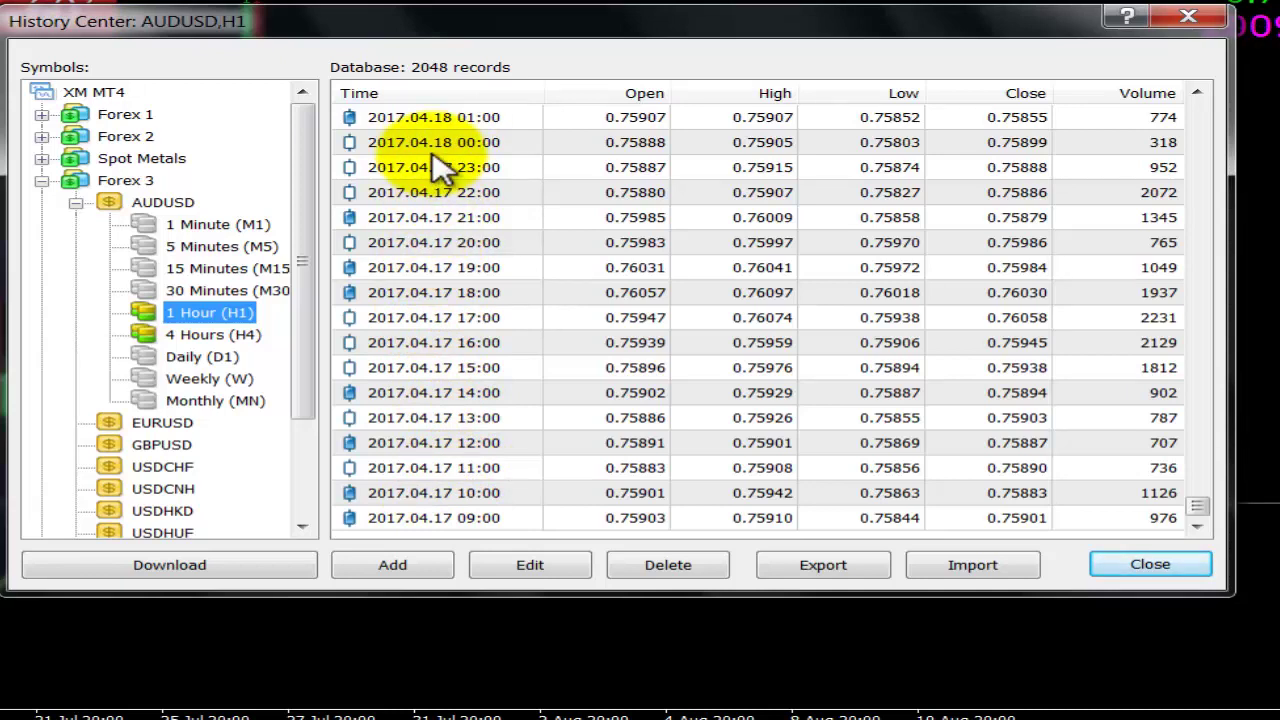
Download the full AUDUSD H1 history from the MetaQuotes history center, accepting the data-source warning
{"action": "left_click", "coordinate": [170, 568]}
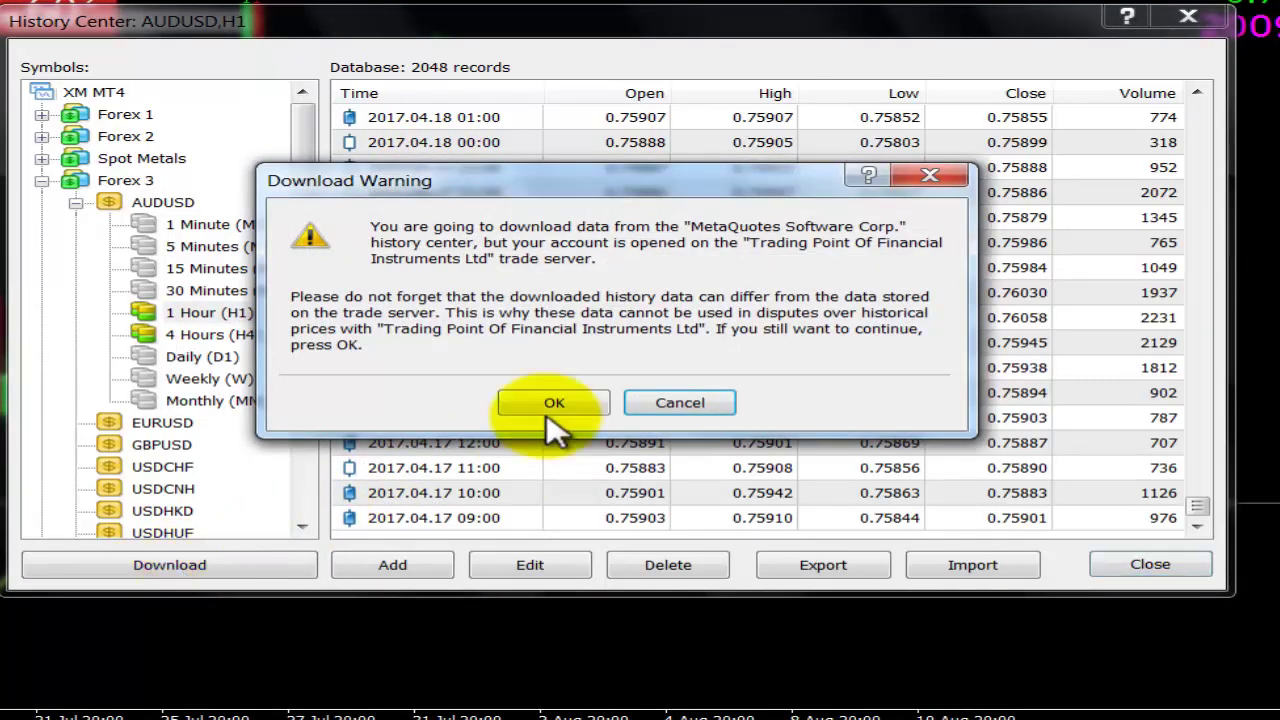
{"action": "left_click", "coordinate": [553, 403]}
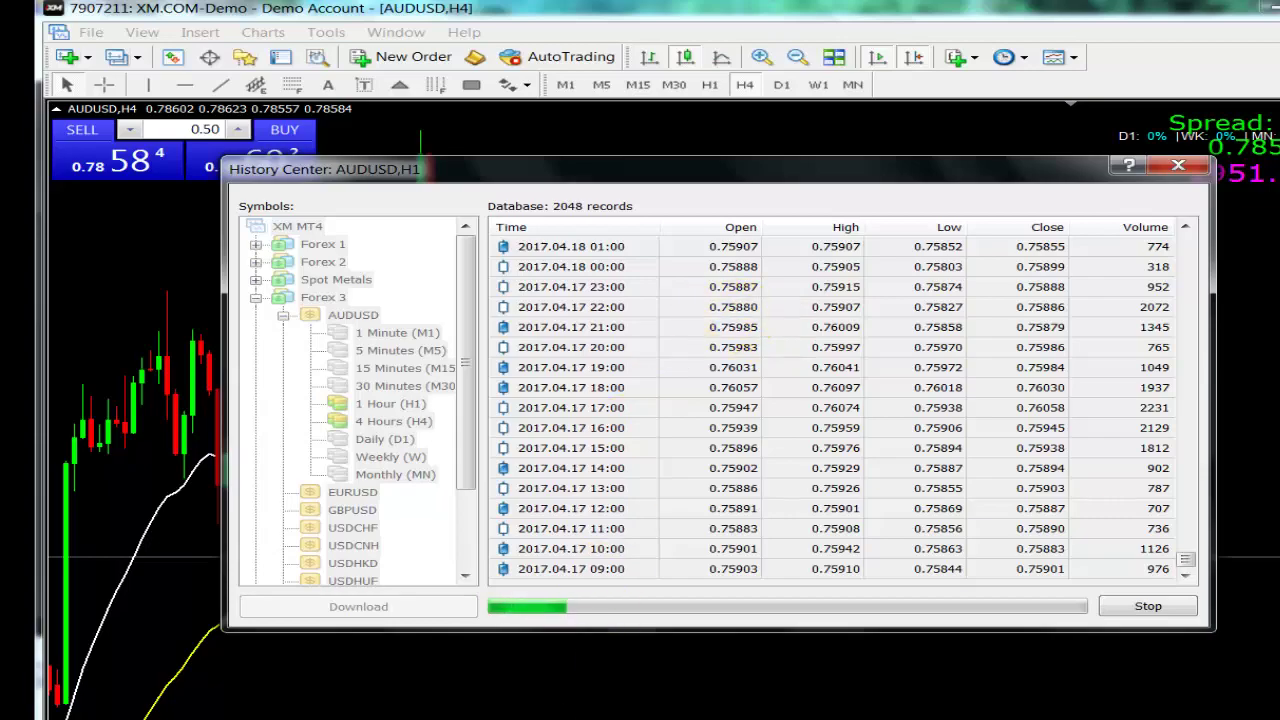
{"action": "key", "text": "alt+Tab"}
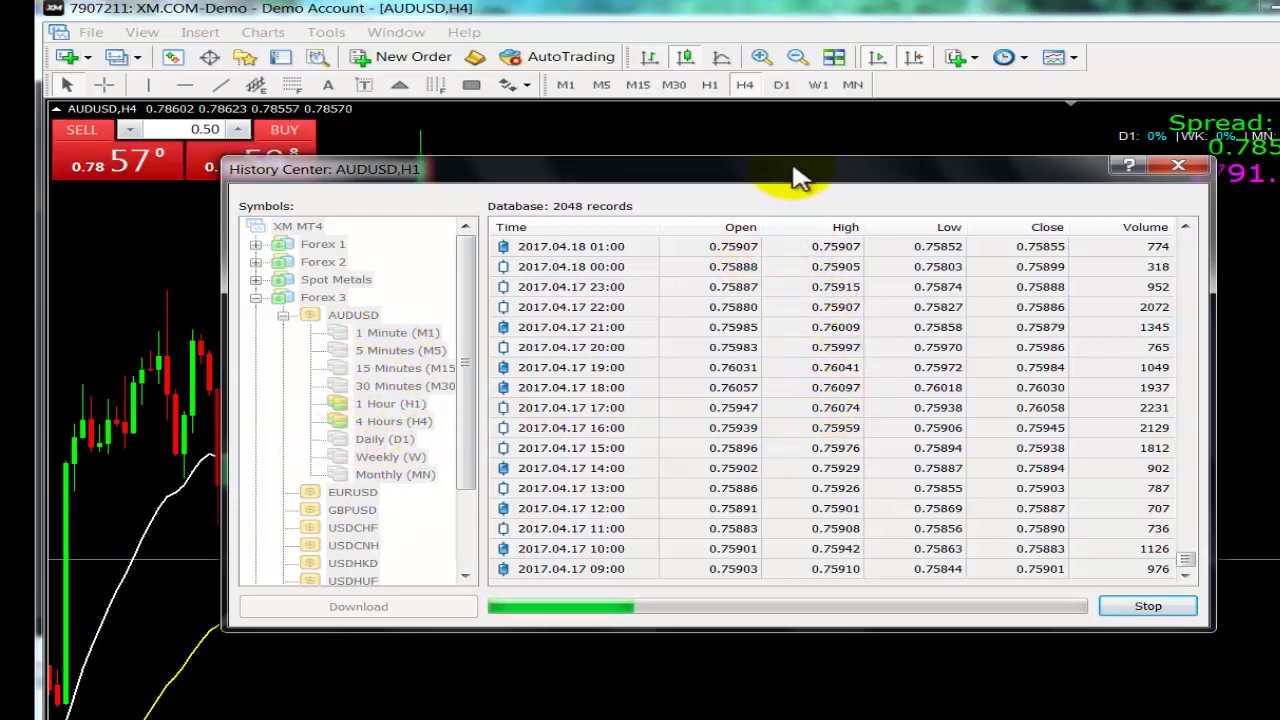
{"action": "left_click_drag", "start_coordinate": [800, 180], "coordinate": [719, 183]}
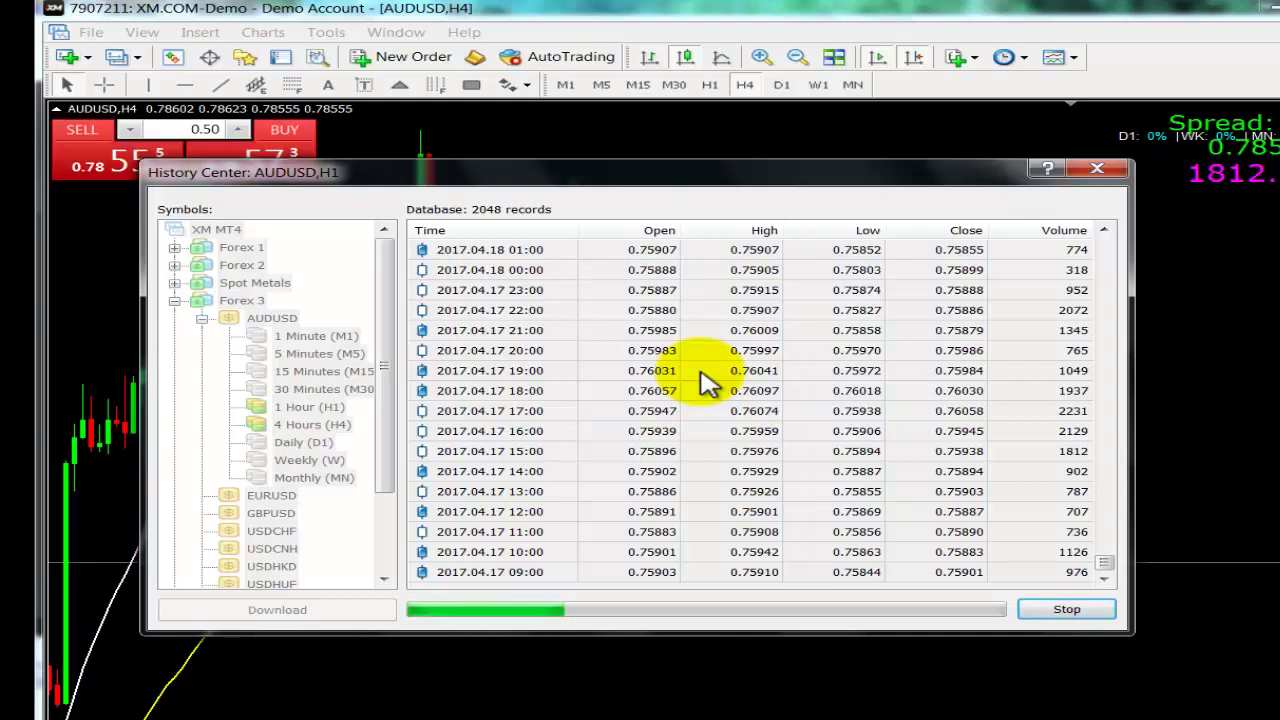
{"action": "left_click", "coordinate": [663, 715]}
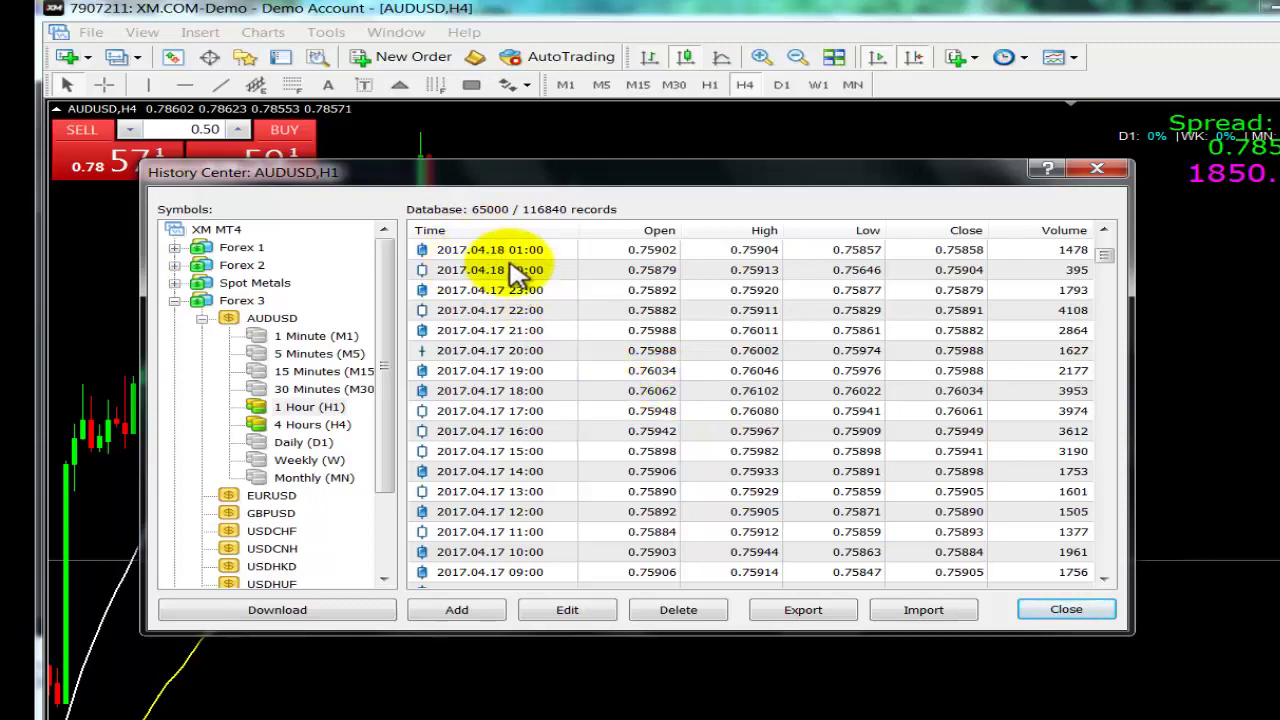
Check the newest and oldest dates covered by the downloaded AUDUSD H1 records
{"action": "left_click_drag", "start_coordinate": [1104, 262], "coordinate": [1106, 249]}
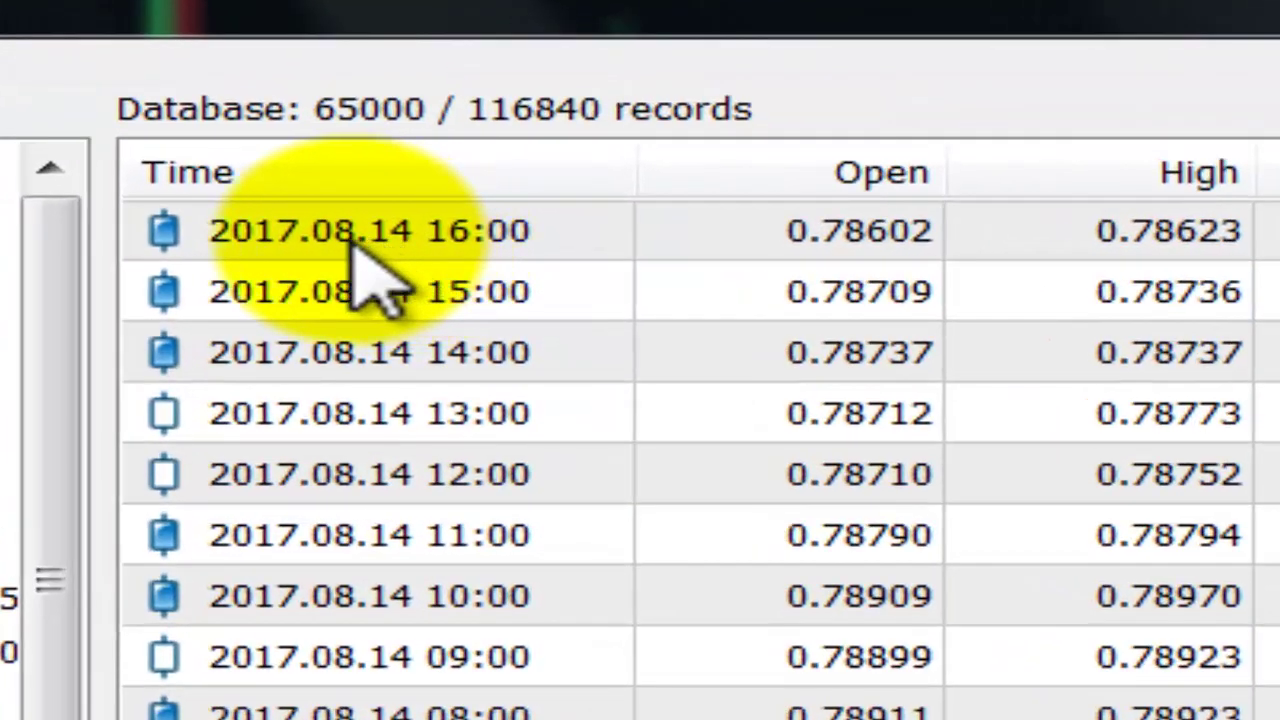
{"action": "left_click", "coordinate": [224, 238]}
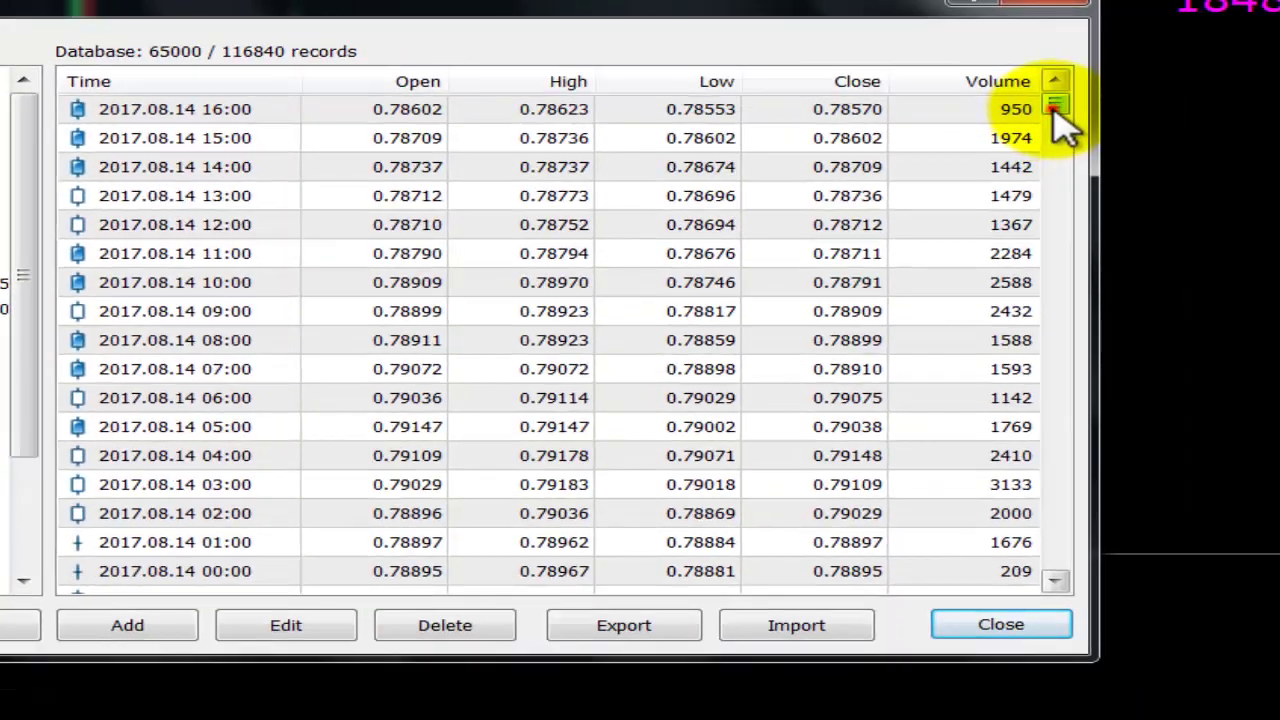
{"action": "left_click_drag", "start_coordinate": [1054, 108], "coordinate": [1056, 582]}
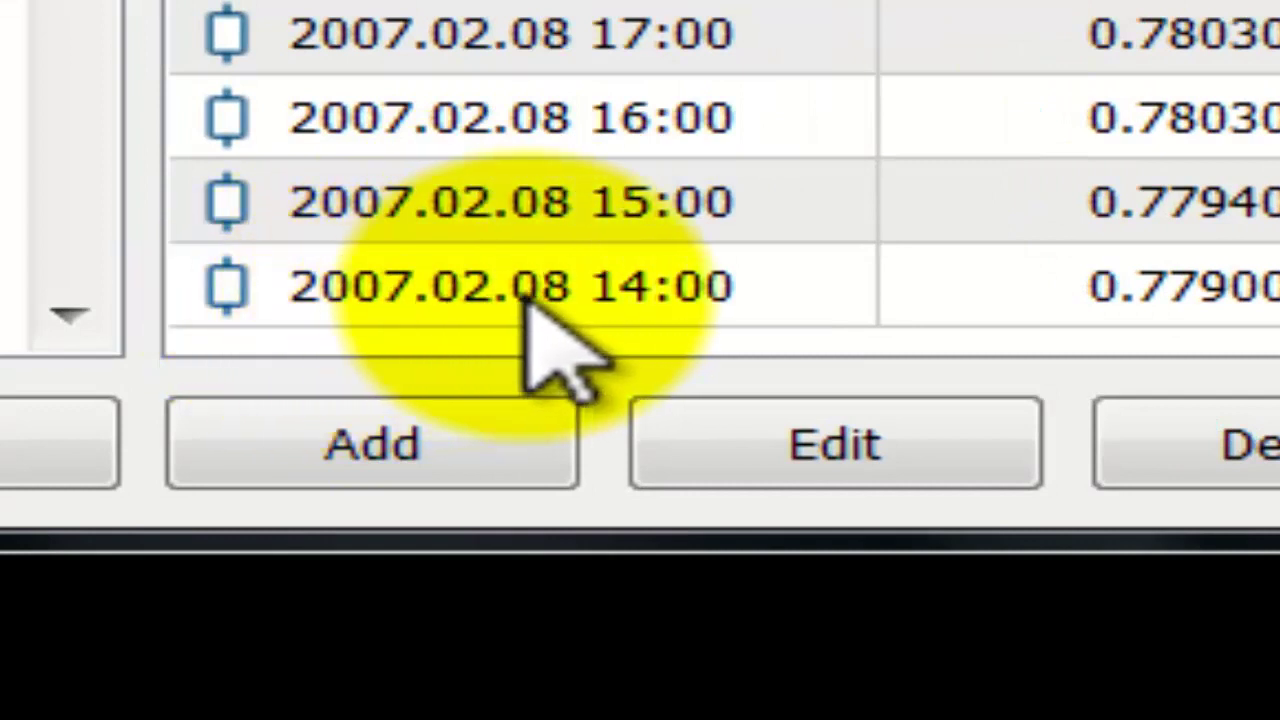
{"action": "left_click", "coordinate": [364, 294]}
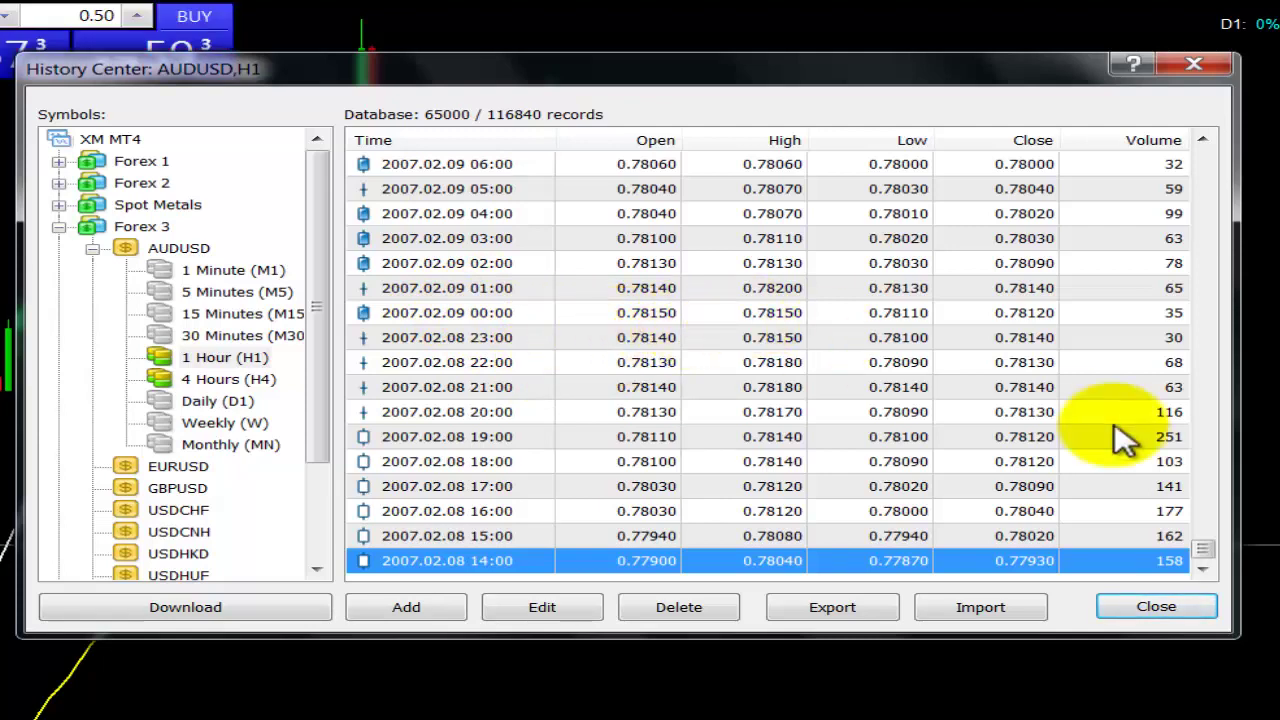
{"action": "left_click_drag", "start_coordinate": [1213, 563], "coordinate": [1190, 140]}
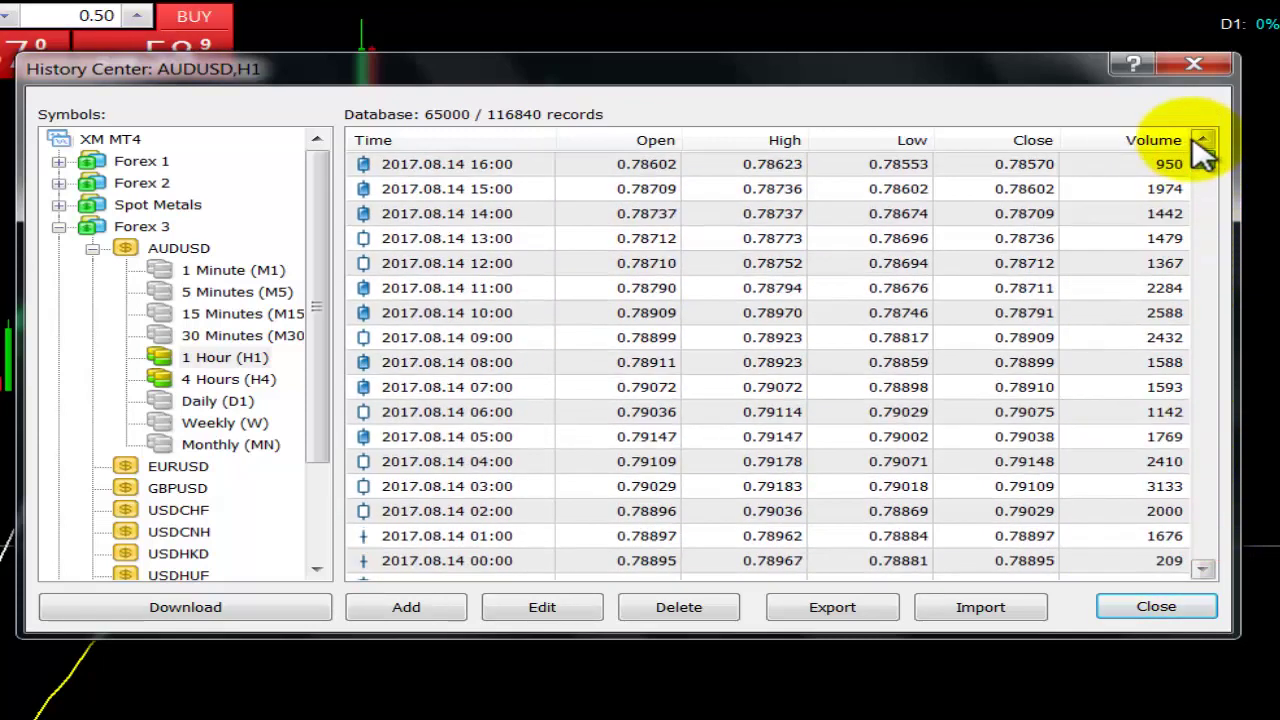
{"action": "left_click", "coordinate": [430, 166]}
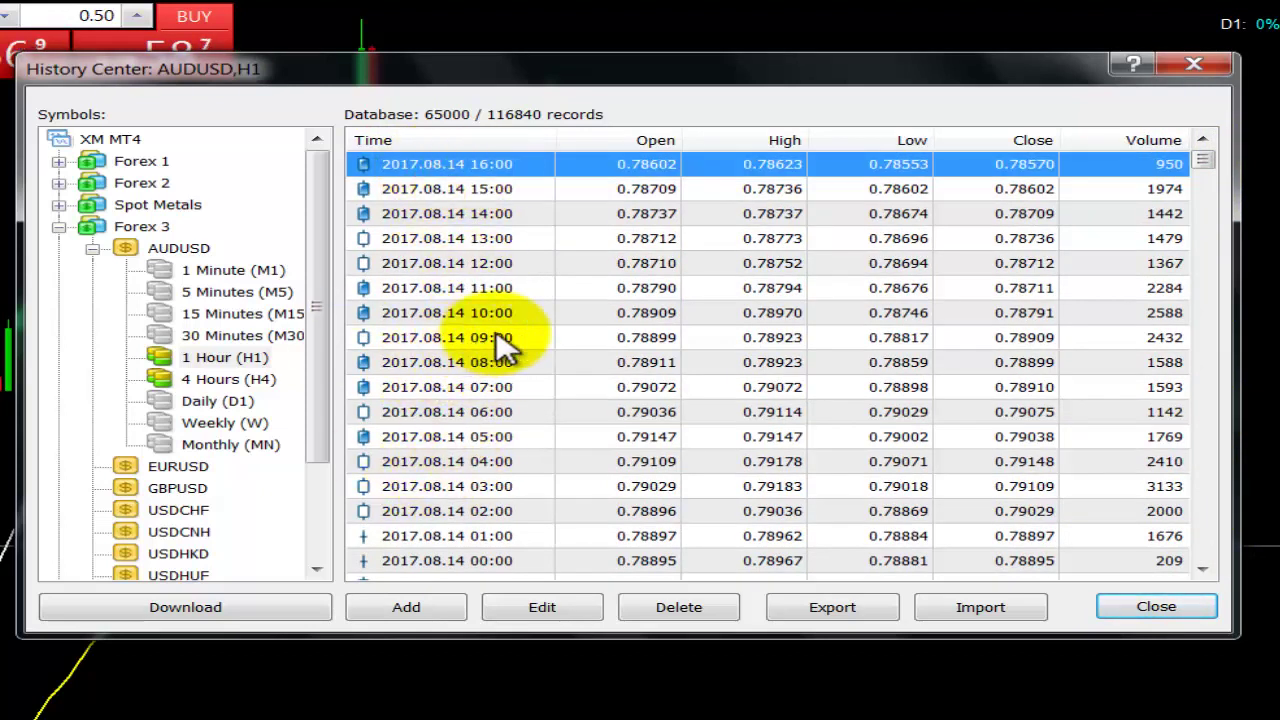
{"action": "left_click", "coordinate": [461, 337]}
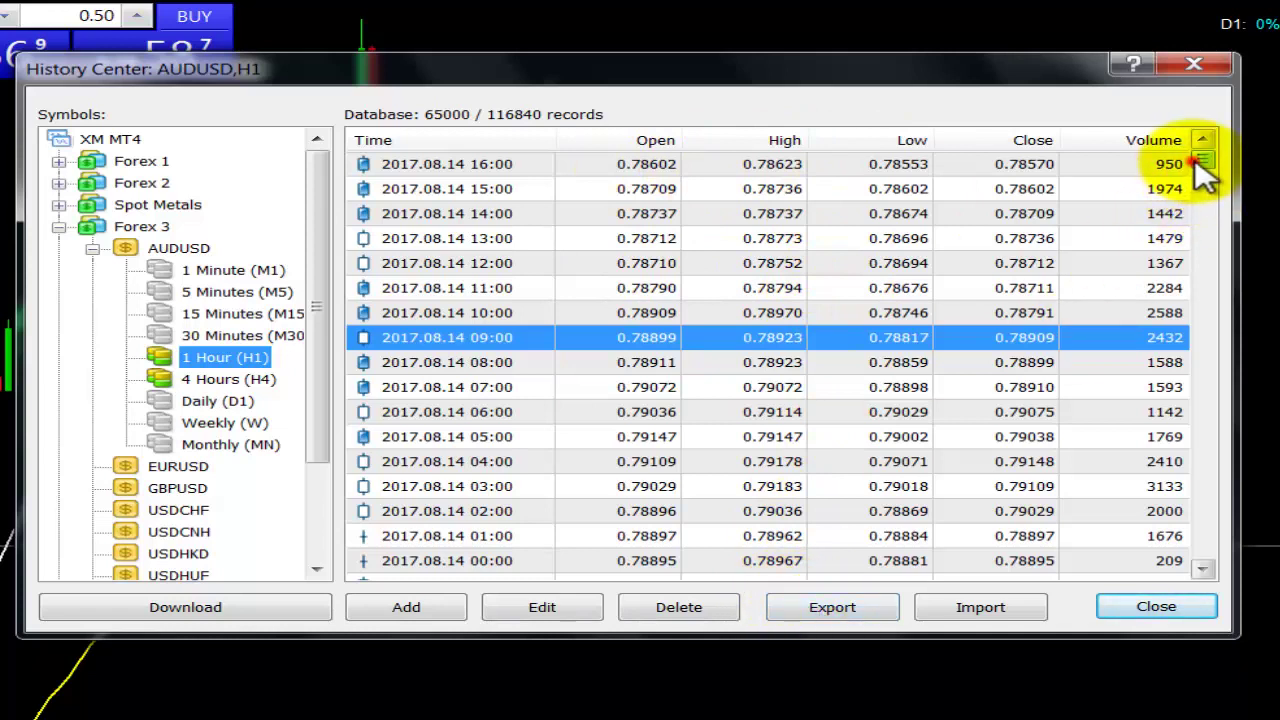
Select all AUDUSD H1 records from the newest to the oldest and start exporting them
{"action": "left_click", "coordinate": [400, 166]}
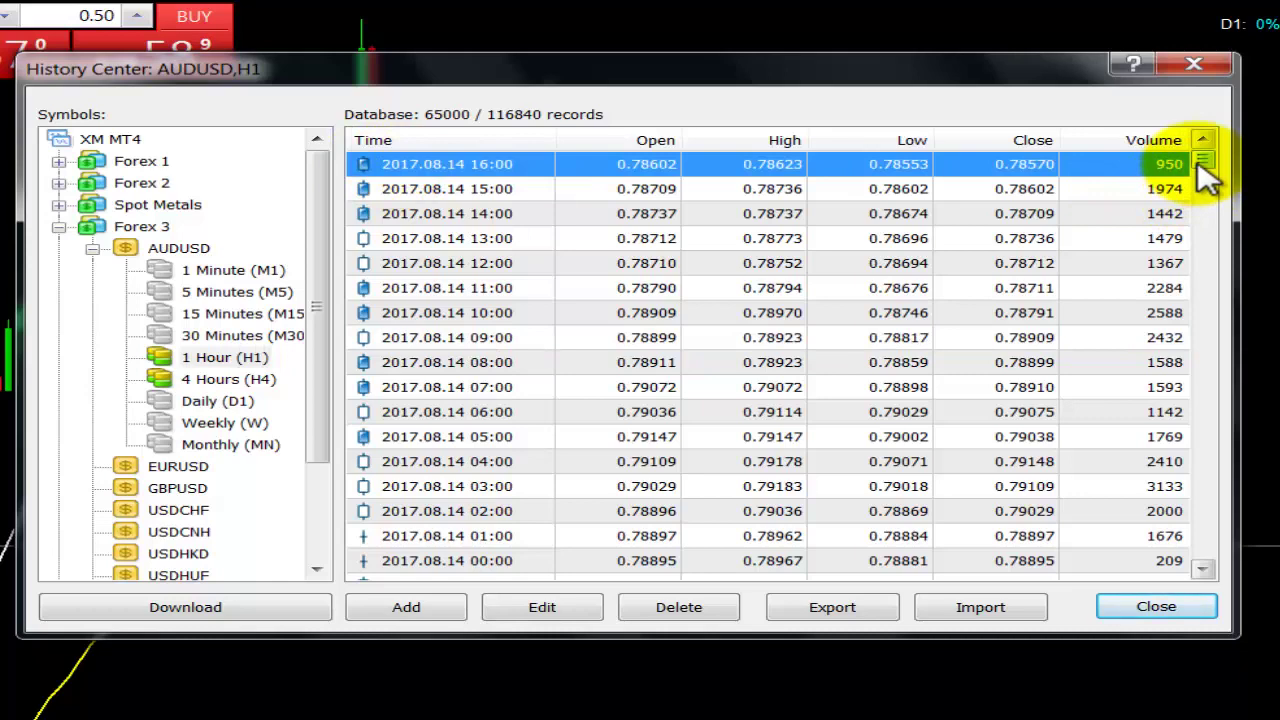
{"action": "left_click_drag", "start_coordinate": [1200, 168], "coordinate": [1200, 578]}
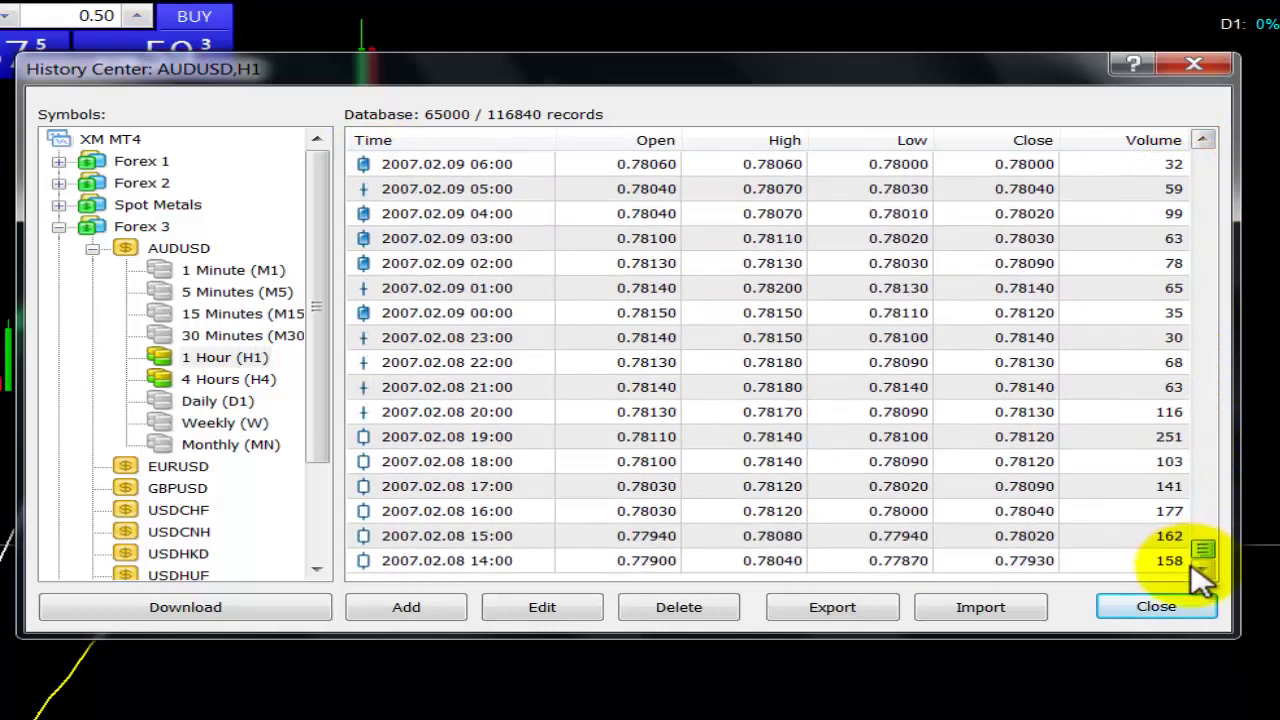
{"action": "left_click", "coordinate": [428, 562], "text": "shift"}
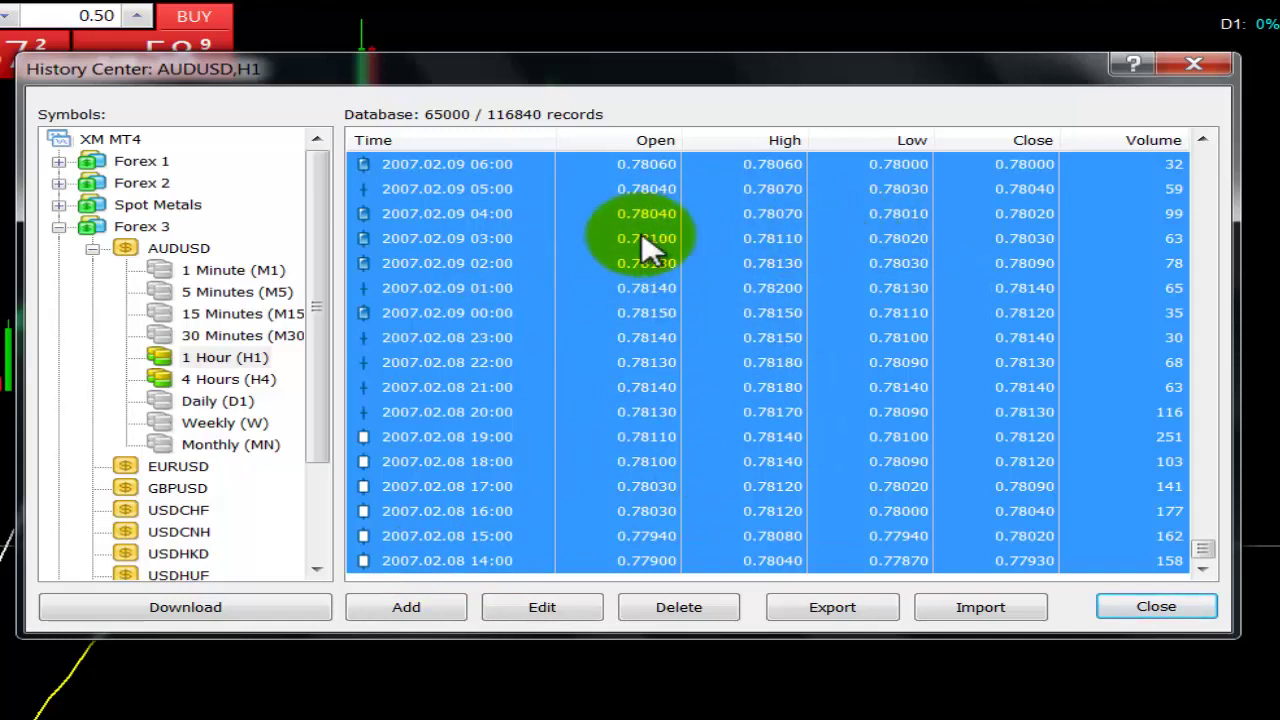
{"action": "left_click", "coordinate": [830, 607]}
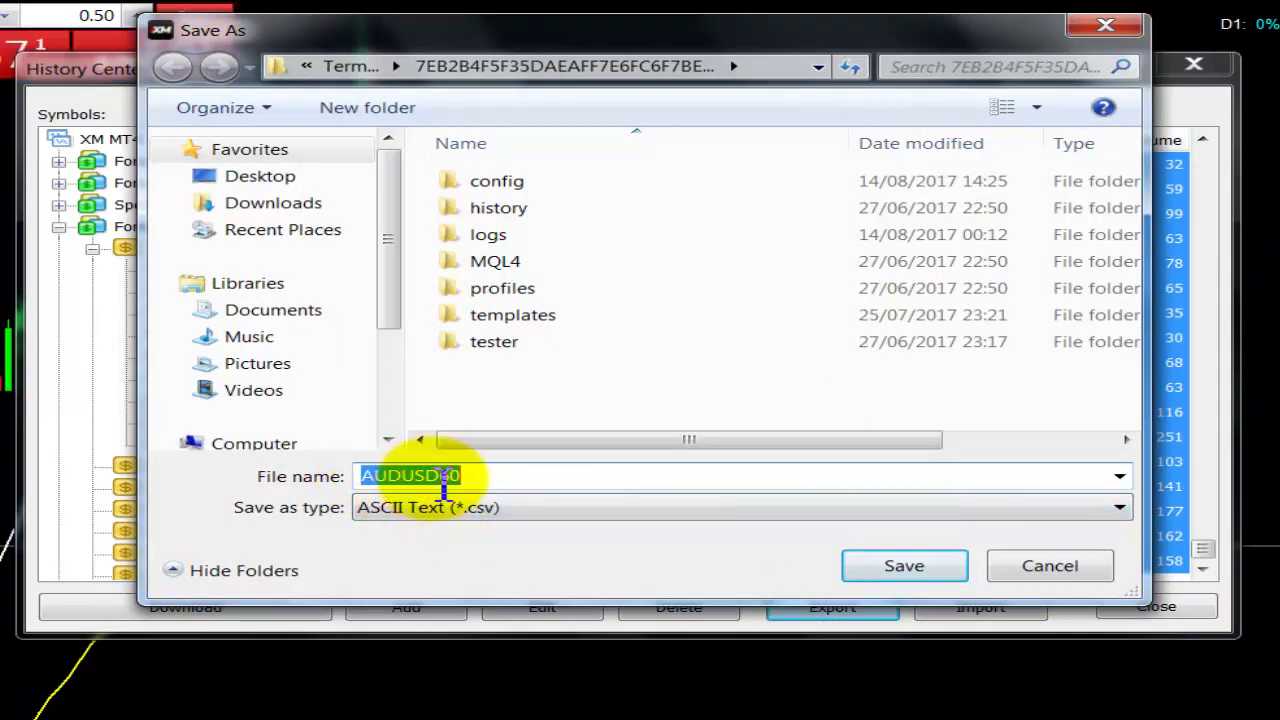
Try to save the export as AUDUSD60 in ASCII Text (*.csv) format directly on Local Disk (C:), declining the My Documents alternative
{"action": "left_click", "coordinate": [481, 477]}
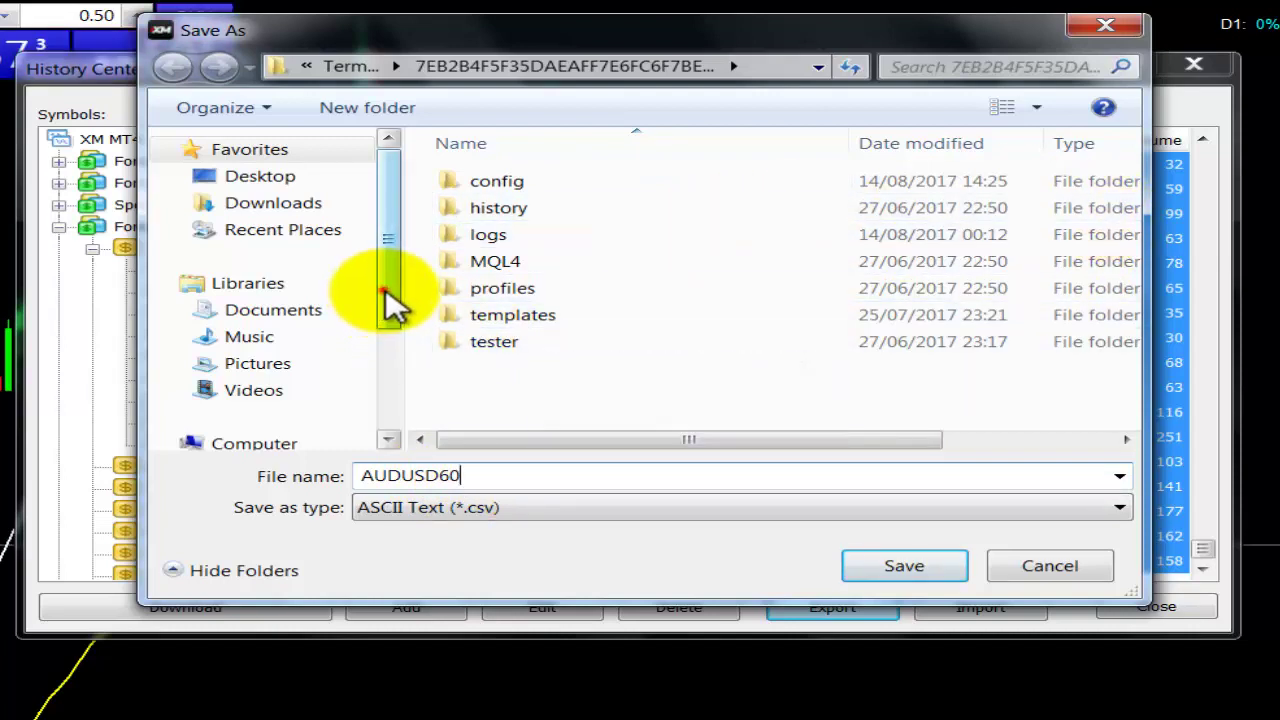
{"action": "left_click_drag", "start_coordinate": [386, 291], "coordinate": [420, 429]}
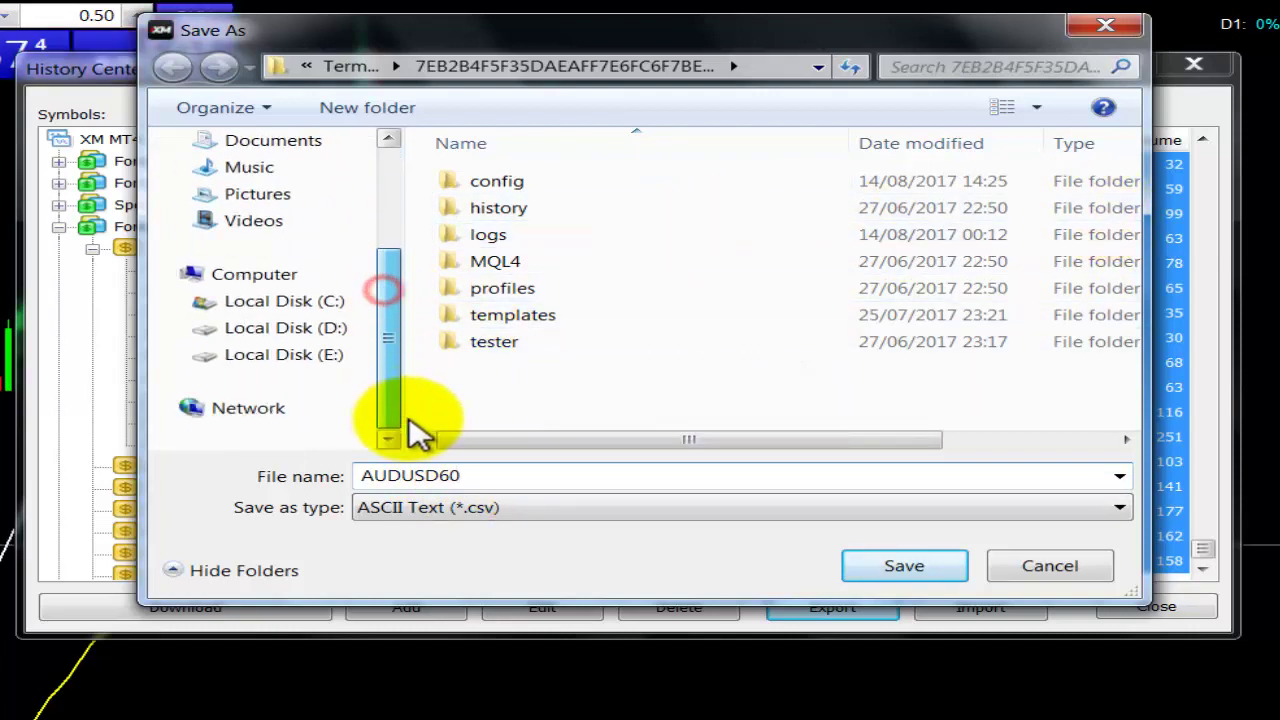
{"action": "left_click", "coordinate": [268, 308]}
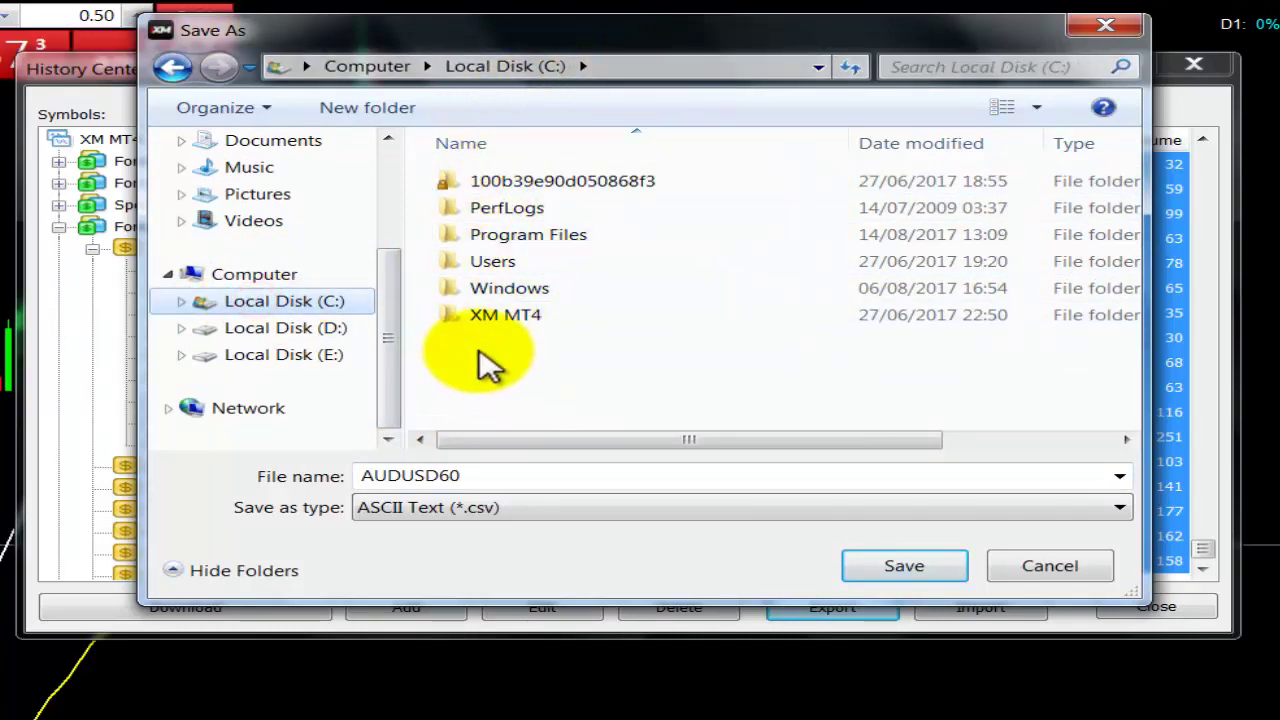
{"action": "left_click", "coordinate": [898, 566]}
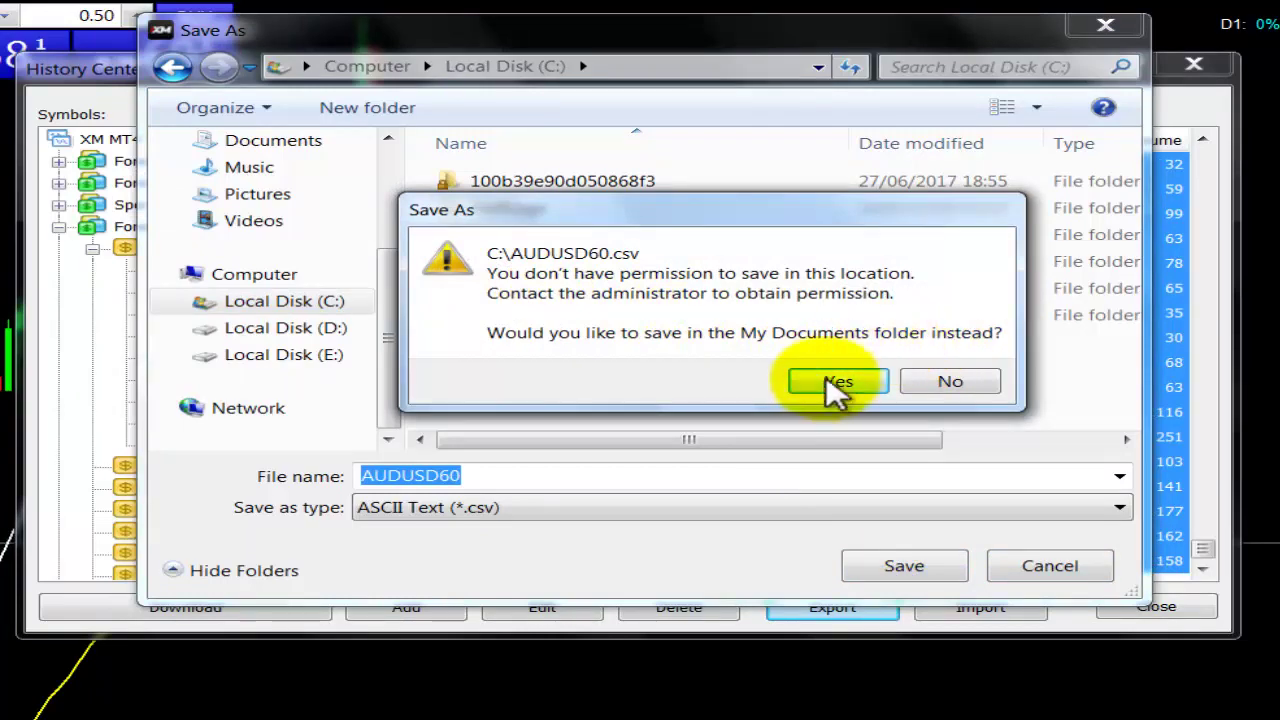
{"action": "left_click", "coordinate": [944, 386]}
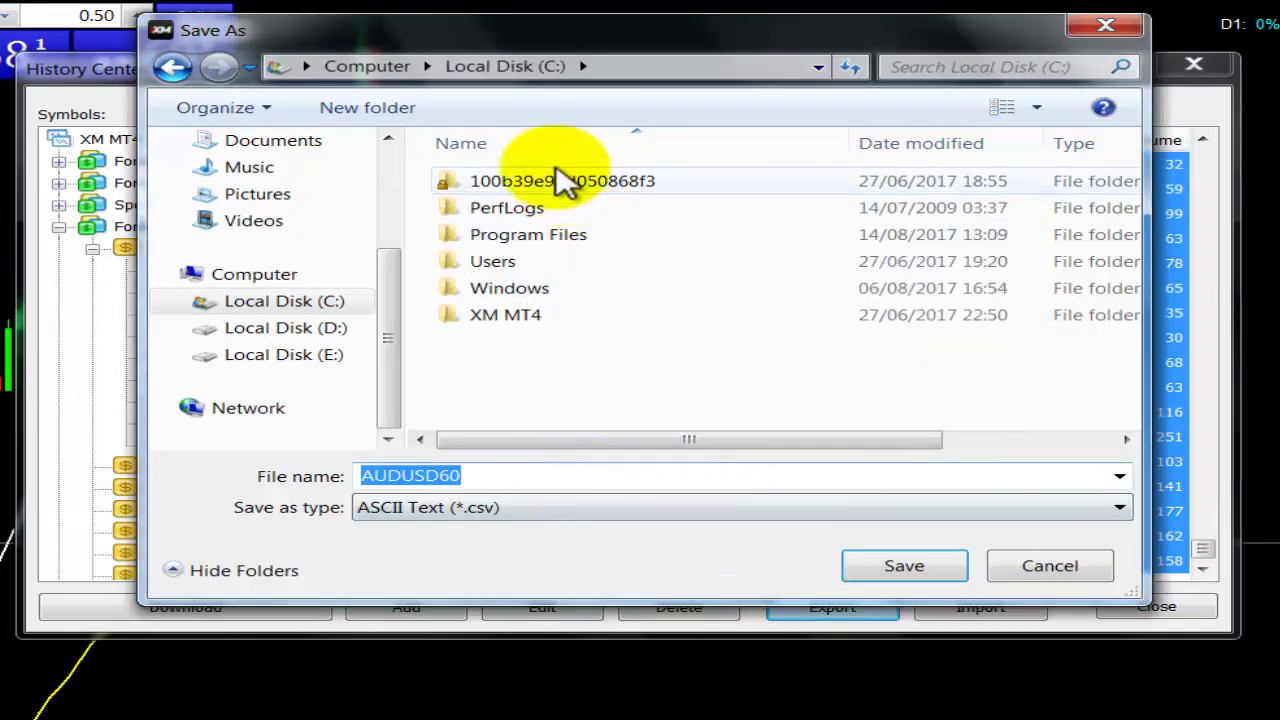
Create a folder named HISTORY CENTER on Local Disk (C:) and save the AUDUSD60 CSV export in it
{"action": "left_click", "coordinate": [360, 110]}
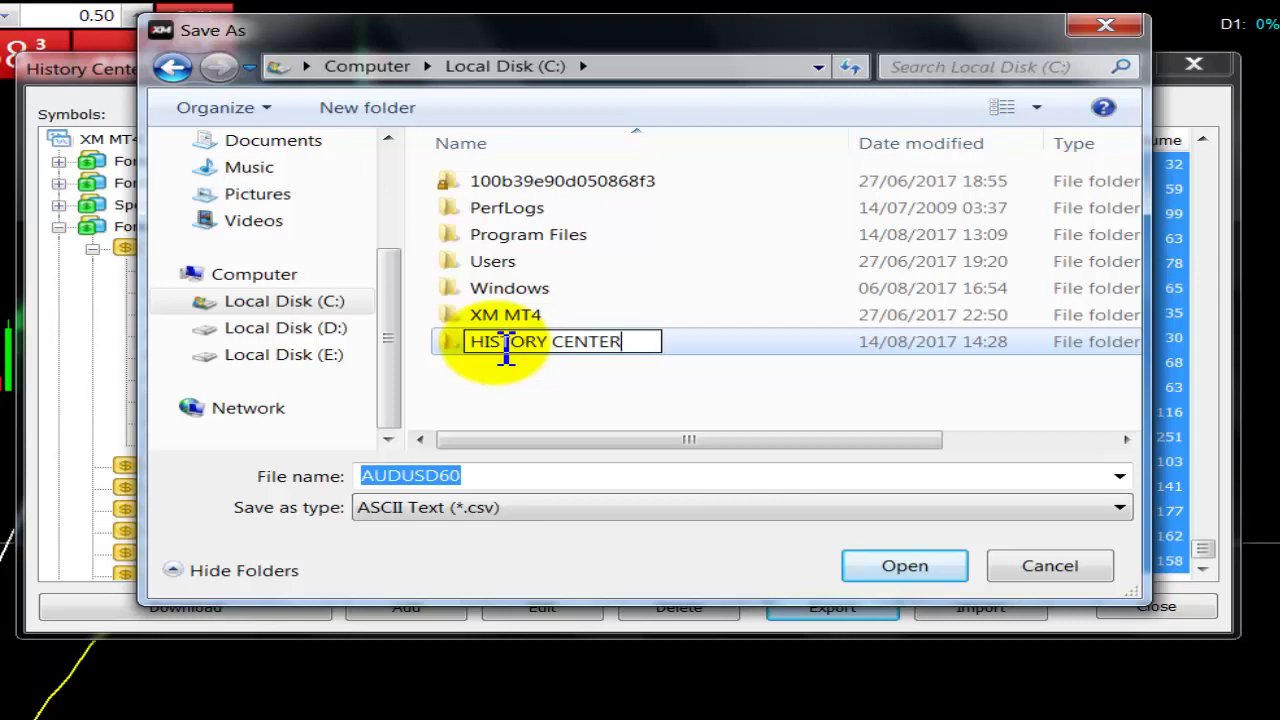
{"action": "type", "text": "HISTORY CENTER"}
{"action": "key", "text": "Return"}
{"action": "double_click", "coordinate": [507, 354]}
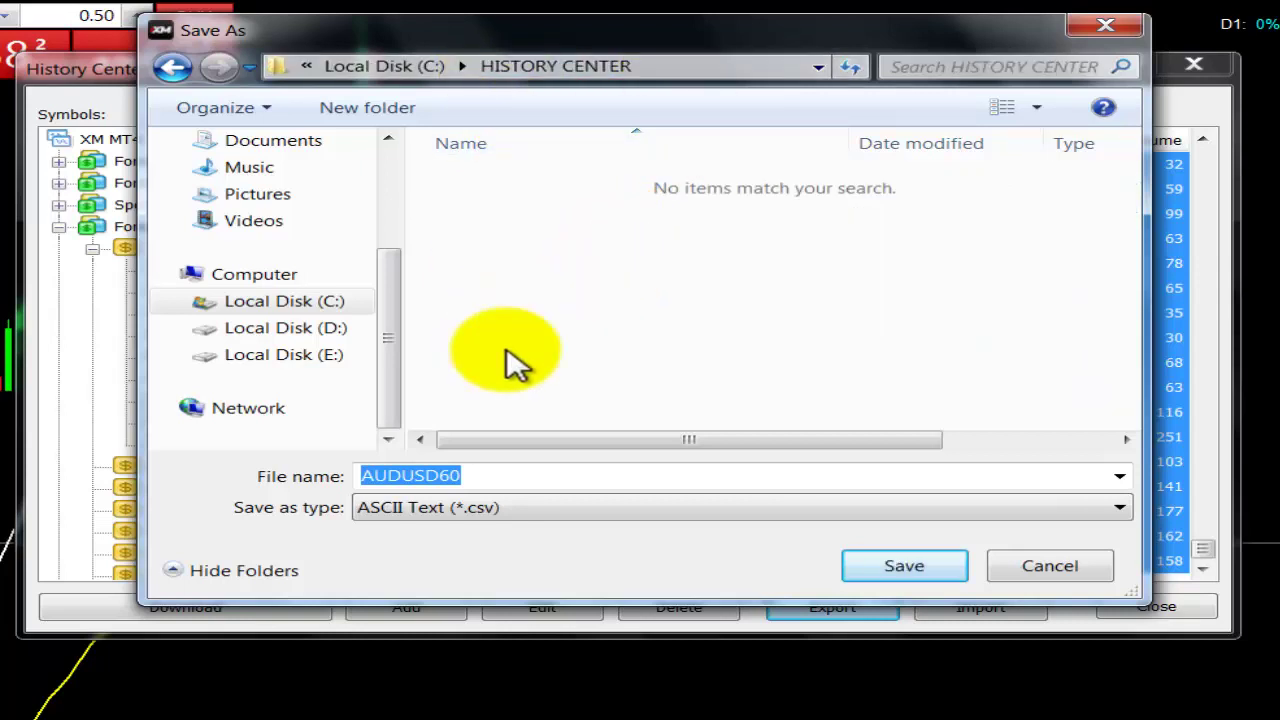
{"action": "left_click", "coordinate": [905, 572]}
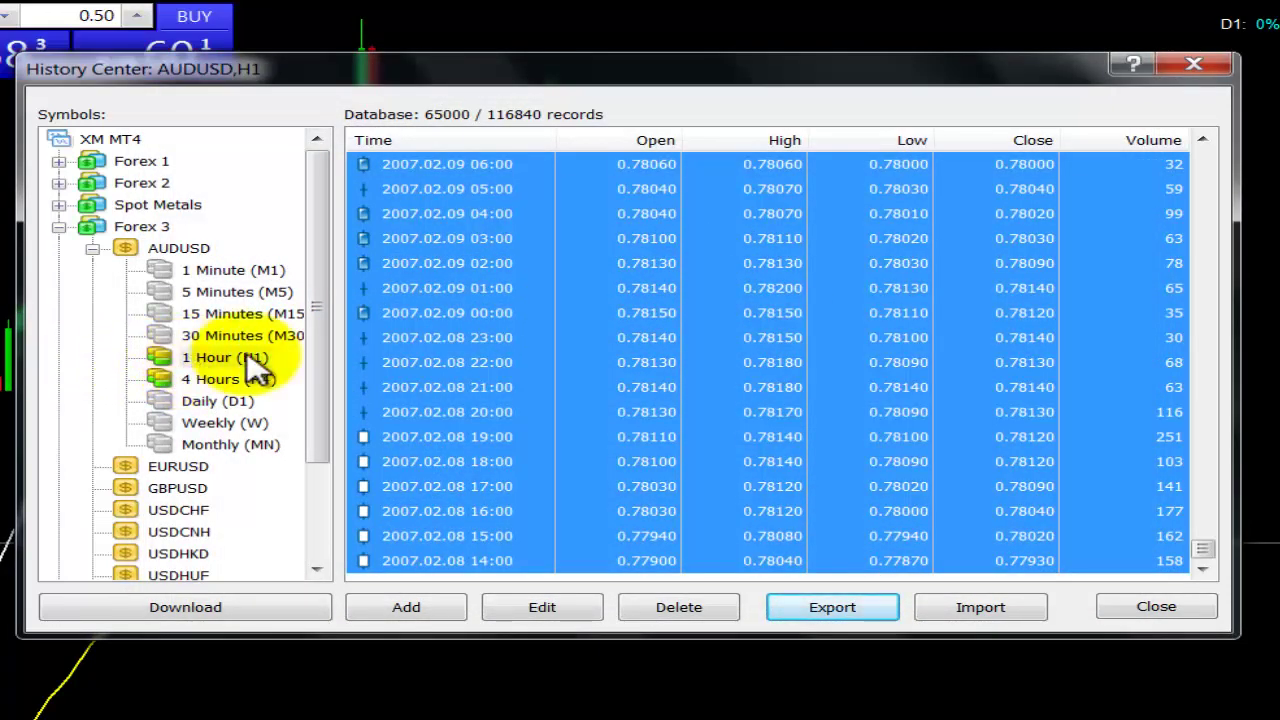
Collapse the AUDUSD and Forex 3 entries, find GBPJPY in the Forex 2 group and load its 1 Hour (H1) records
{"action": "left_click", "coordinate": [90, 249]}
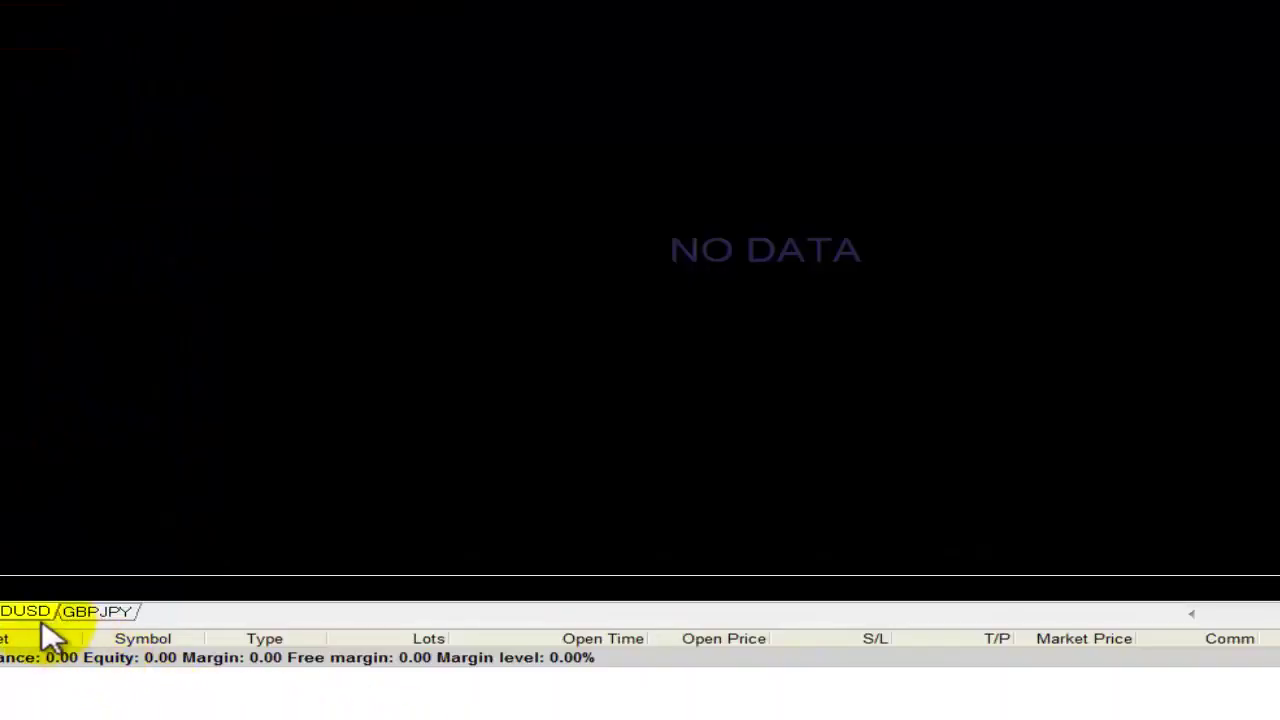
{"action": "left_click", "coordinate": [130, 614]}
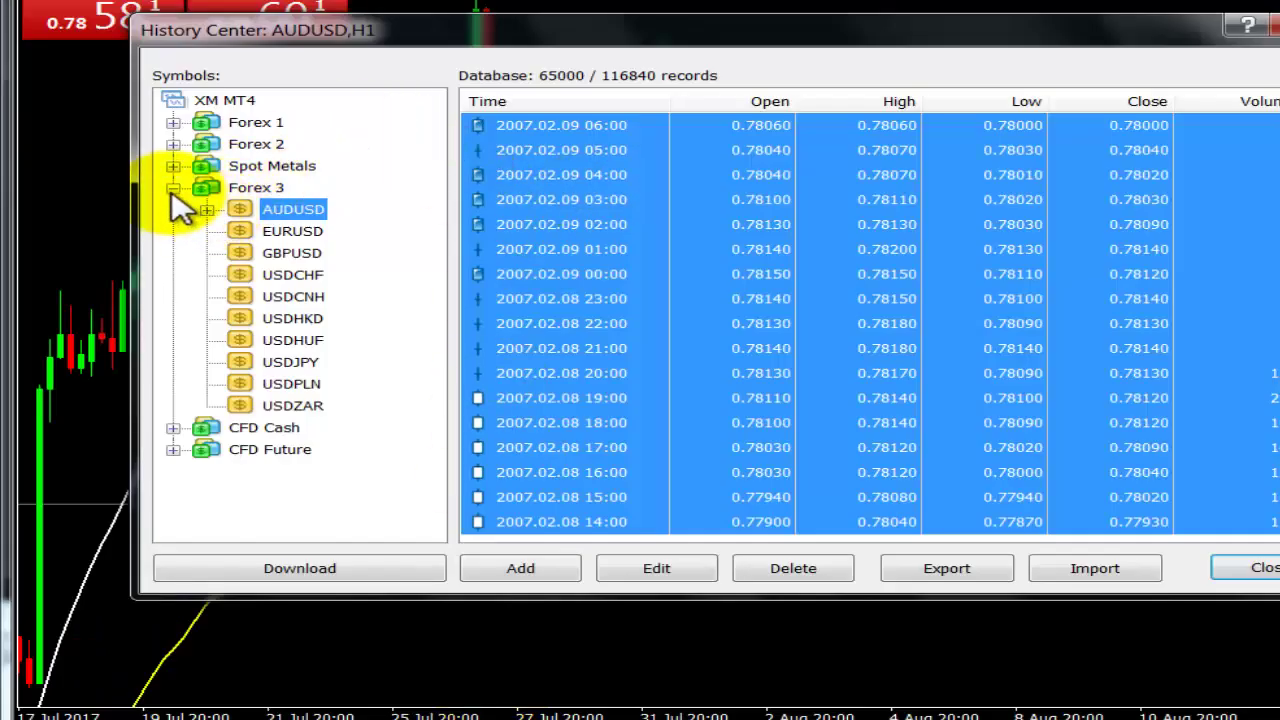
{"action": "left_click", "coordinate": [173, 188]}
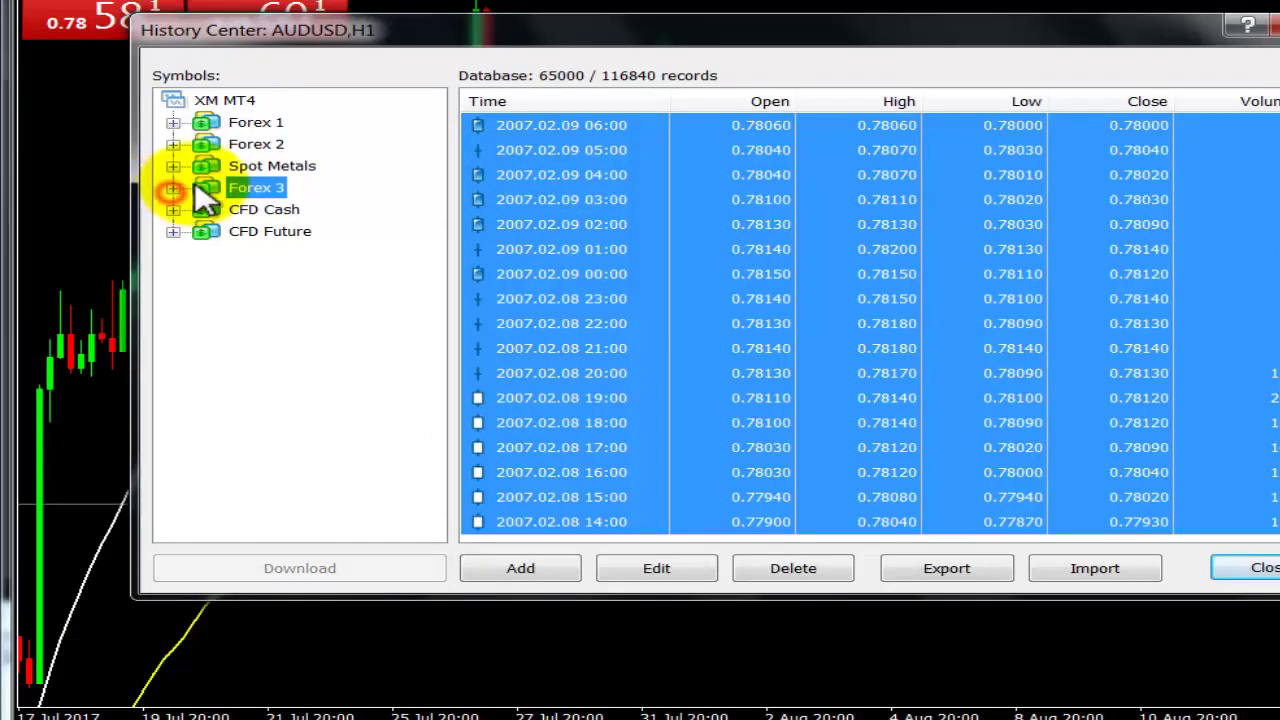
{"action": "left_click", "coordinate": [173, 122]}
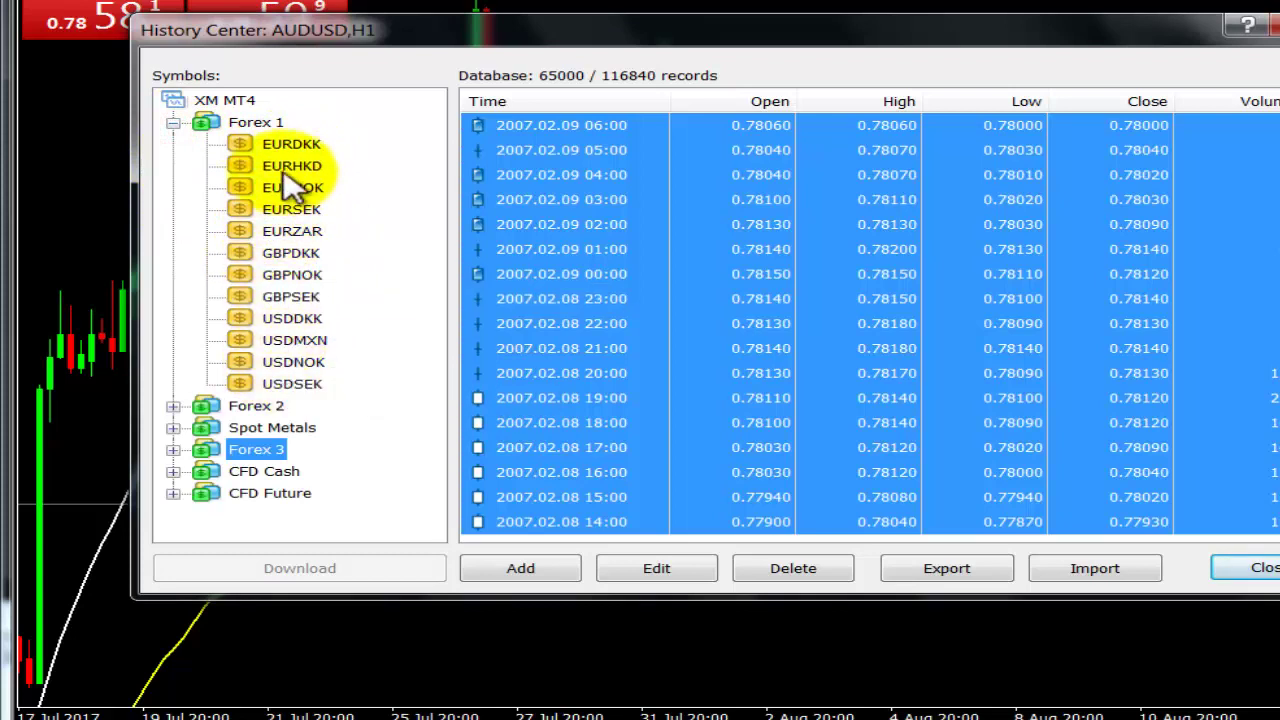
{"action": "left_click", "coordinate": [173, 122]}
{"action": "left_click", "coordinate": [173, 144]}
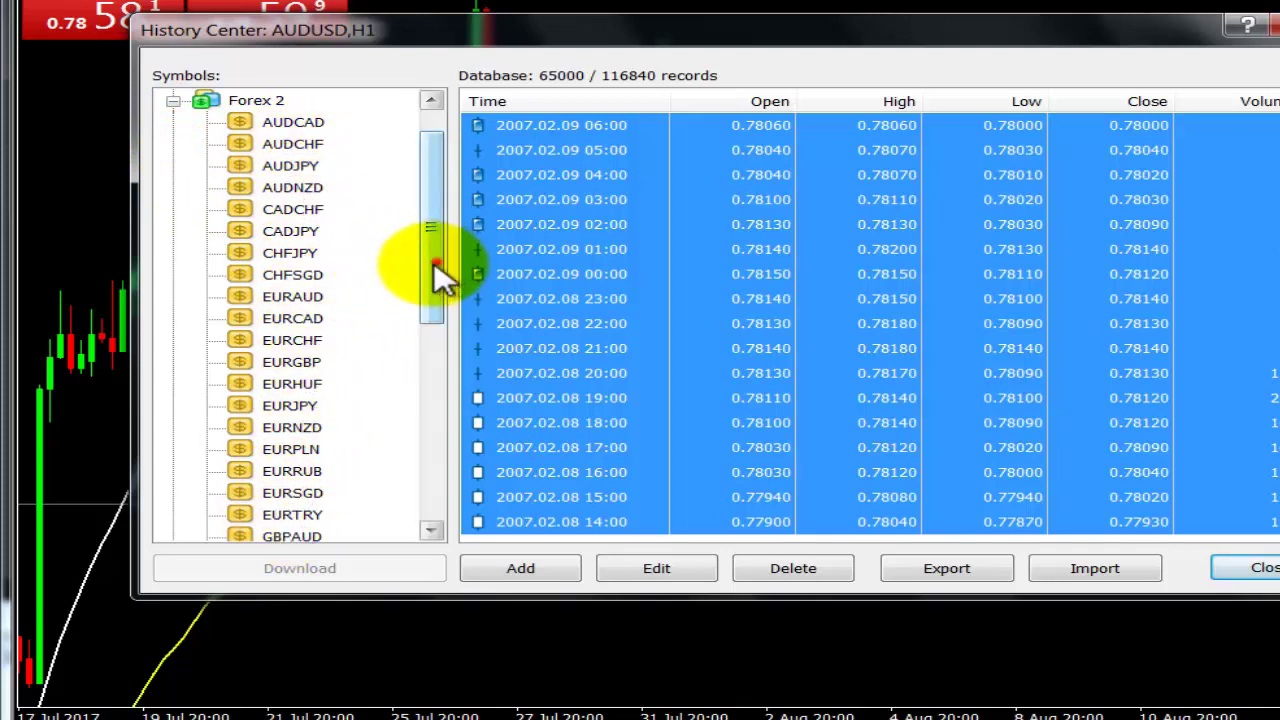
{"action": "left_click_drag", "start_coordinate": [437, 272], "coordinate": [424, 352]}
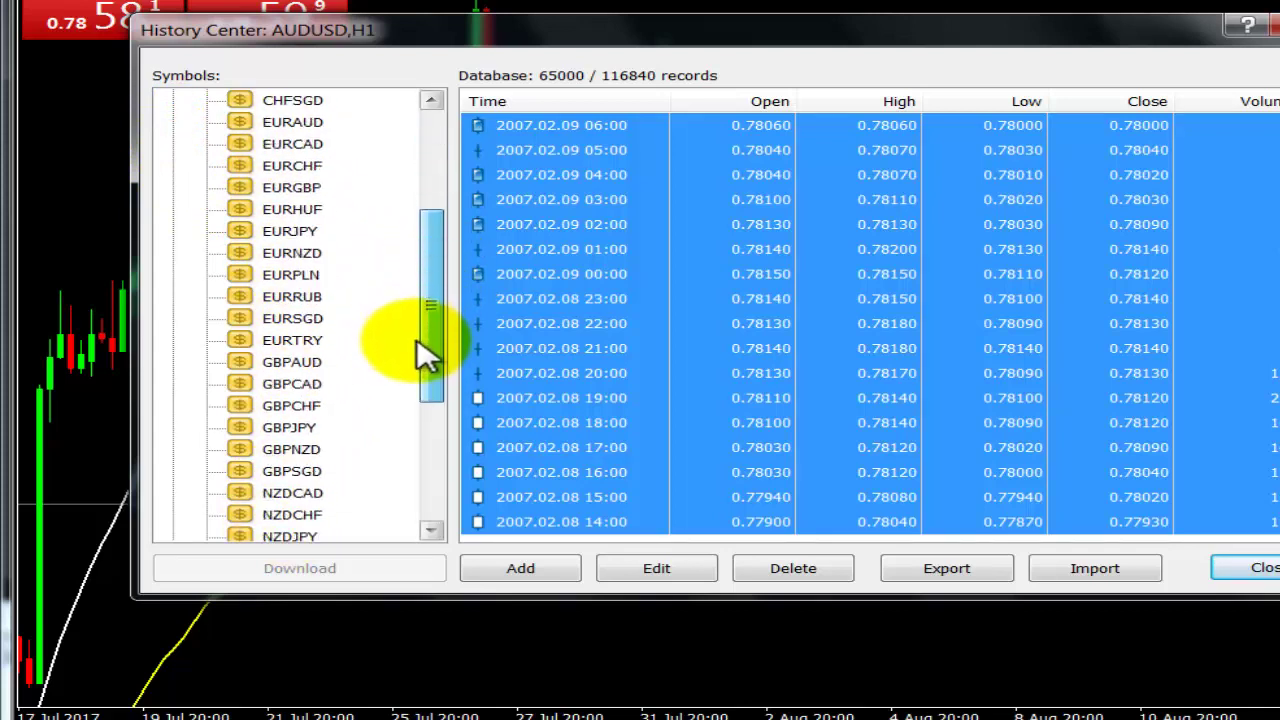
{"action": "double_click", "coordinate": [288, 427]}
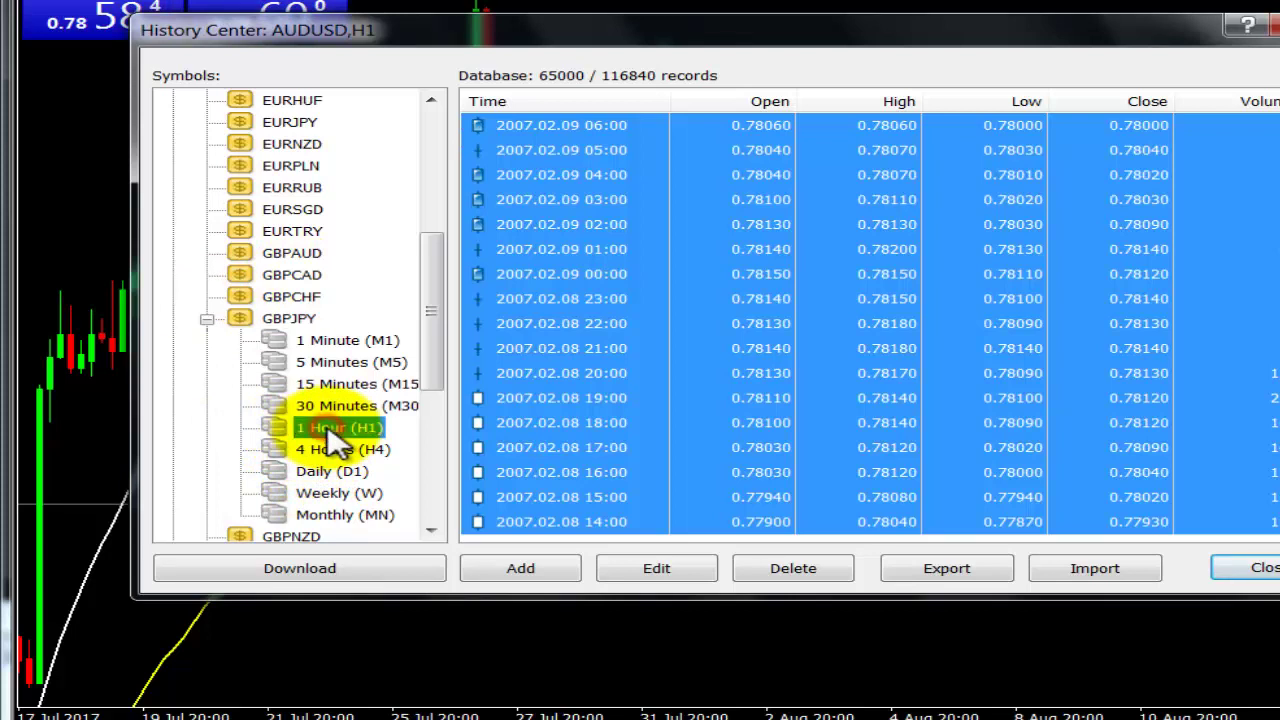
{"action": "double_click", "coordinate": [326, 427]}
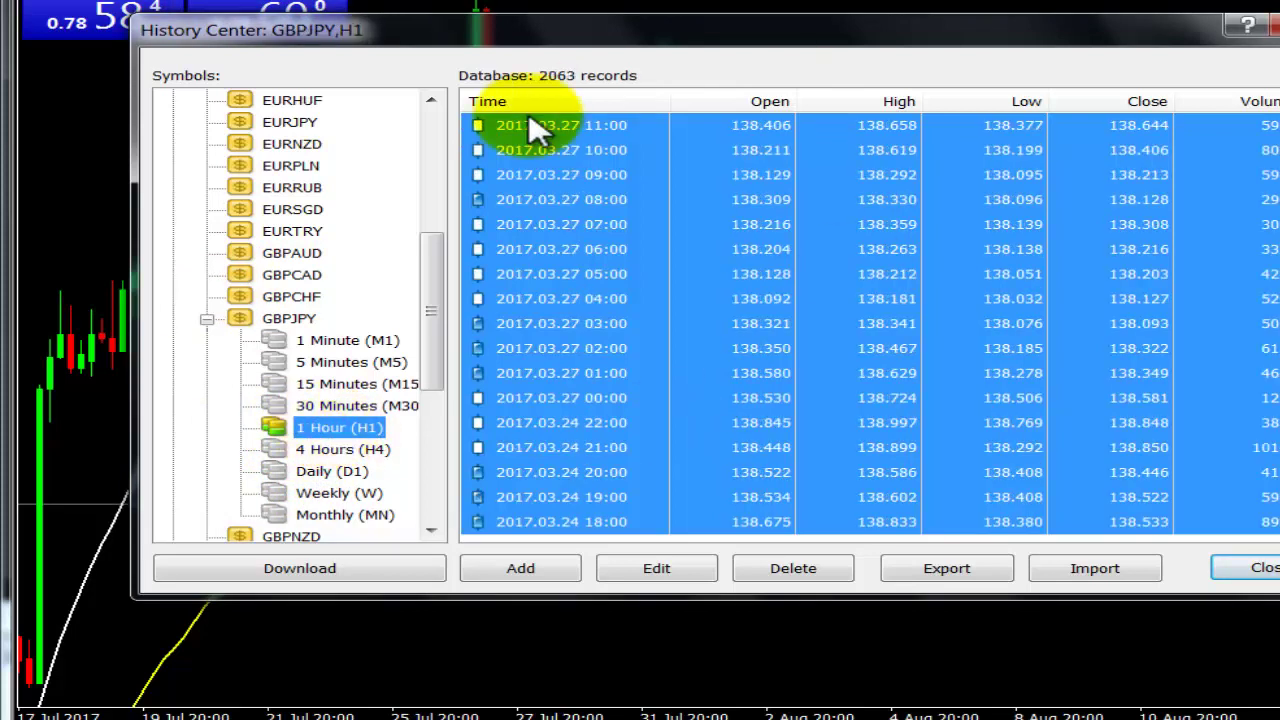
Go to the newest GBPJPY H1 record and check its date
{"action": "left_click", "coordinate": [1008, 174]}
{"action": "left_click_drag", "start_coordinate": [1279, 512], "coordinate": [1279, 120]}
{"action": "left_click", "coordinate": [561, 125]}
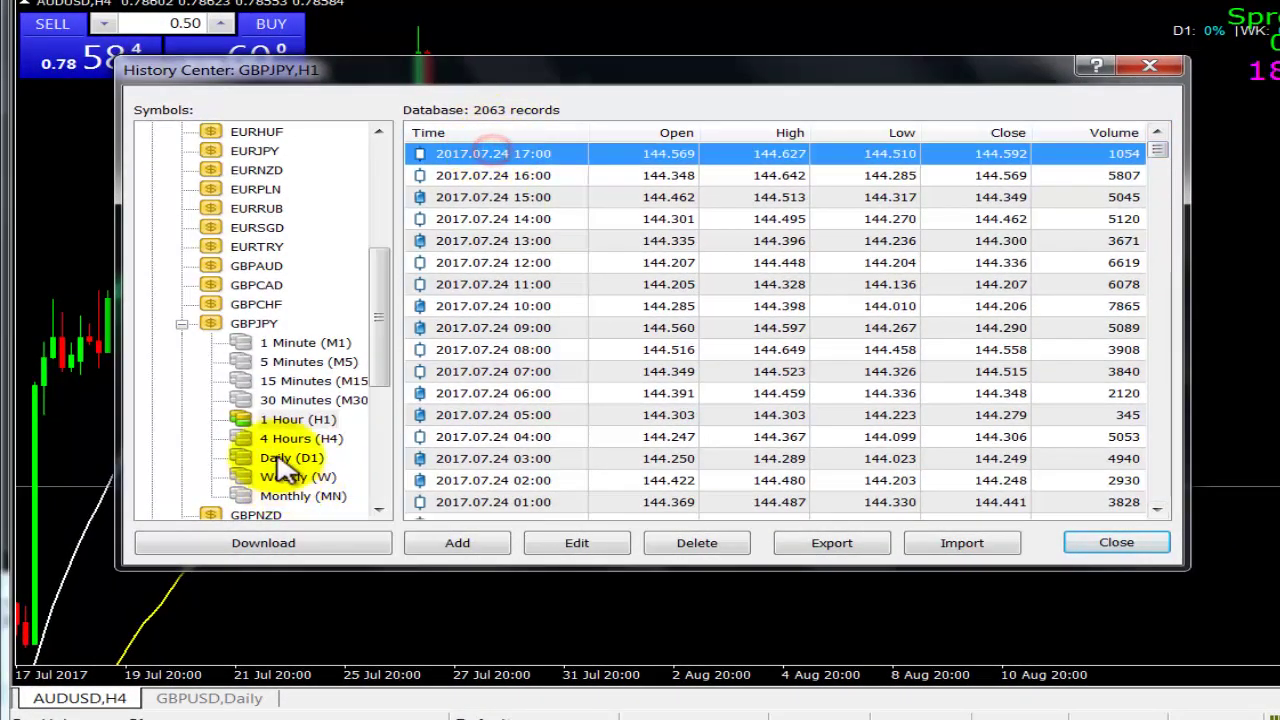
Reload the GBPJPY 1 Hour (H1) records and check the newest and oldest dates they cover
{"action": "double_click", "coordinate": [246, 426]}
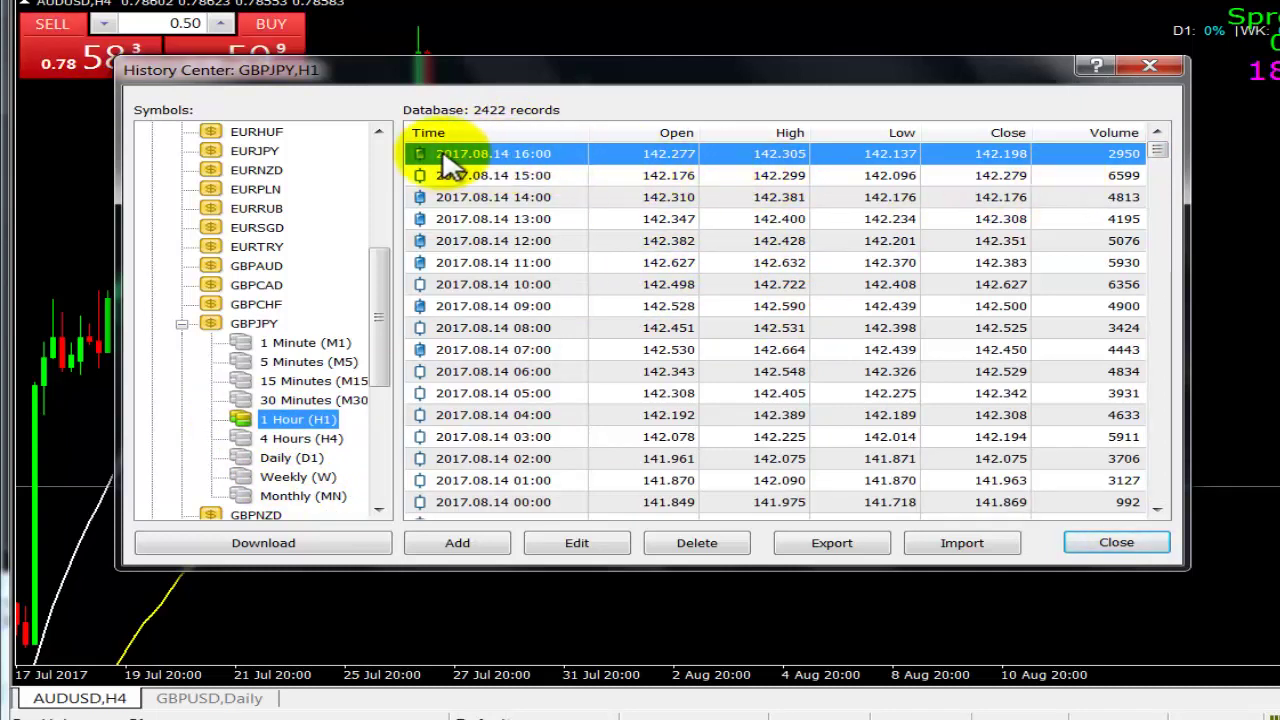
{"action": "left_click_drag", "start_coordinate": [1157, 150], "coordinate": [1160, 520]}
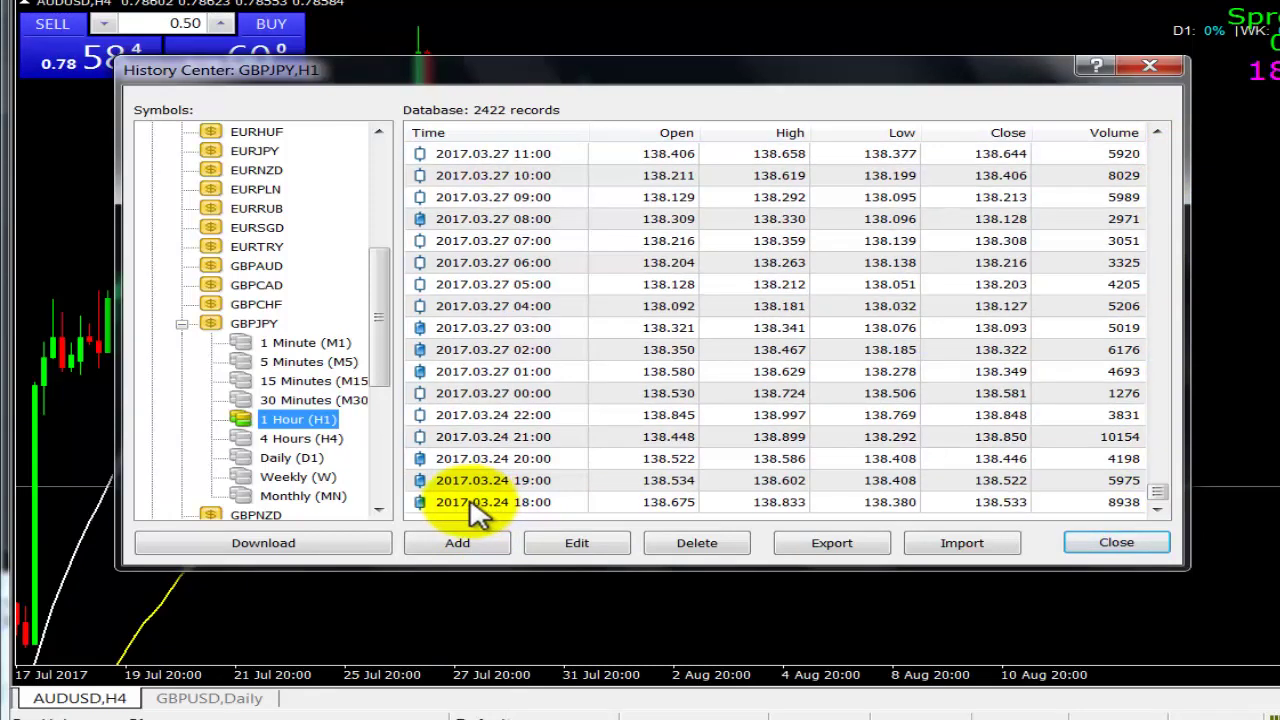
{"action": "left_click", "coordinate": [470, 505]}
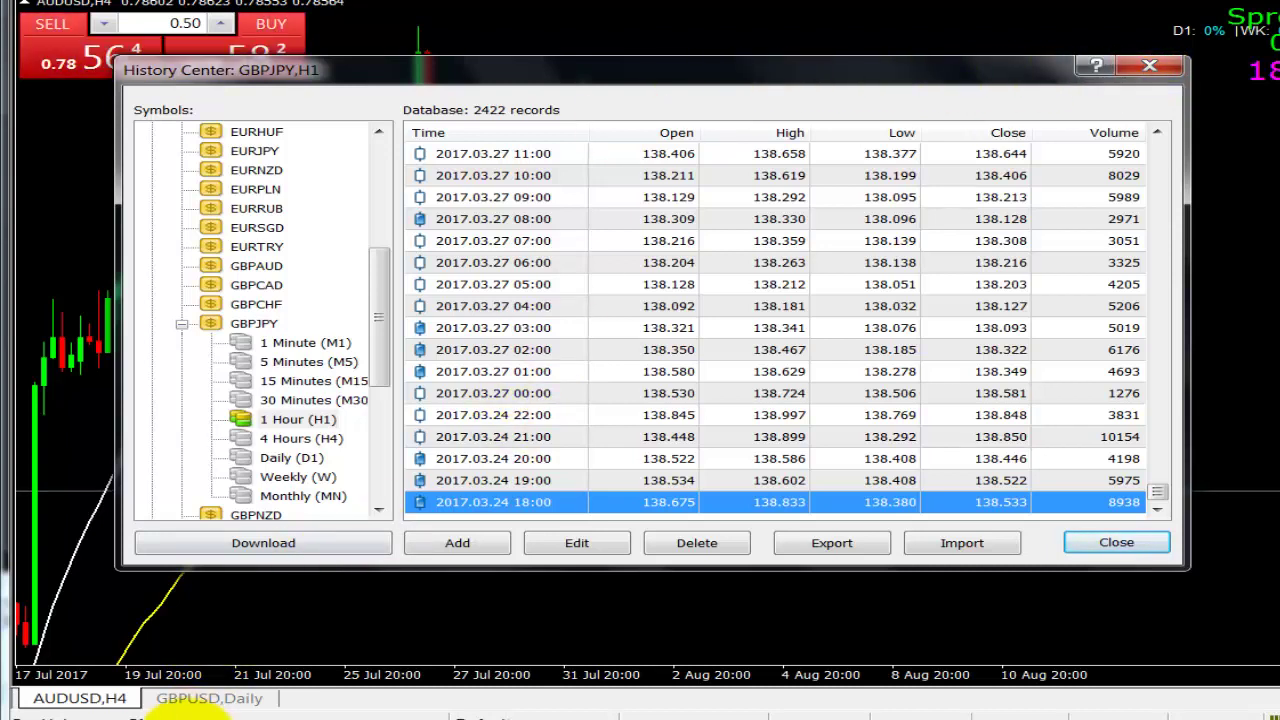
Switch to Windows Explorer and open the HISTORY CENTER folder on Local Disk (C:) to locate the exported file
{"action": "key", "text": "super+e"}
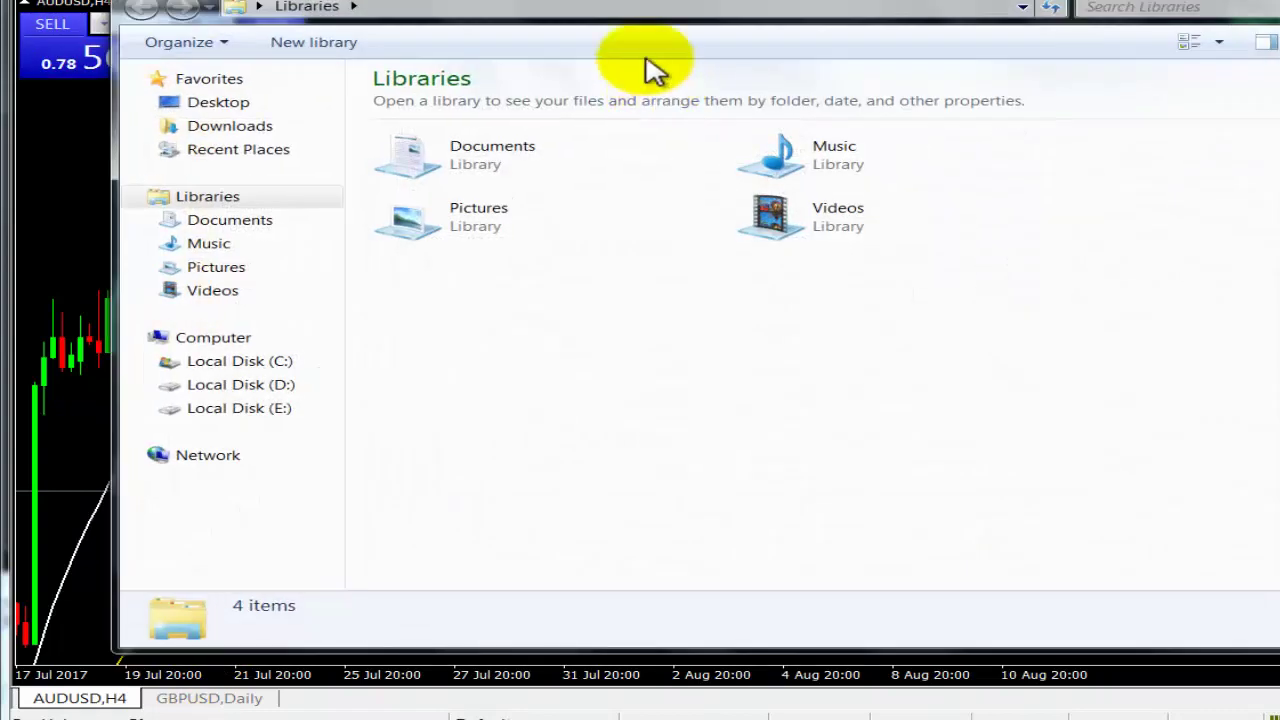
{"action": "left_click", "coordinate": [245, 362]}
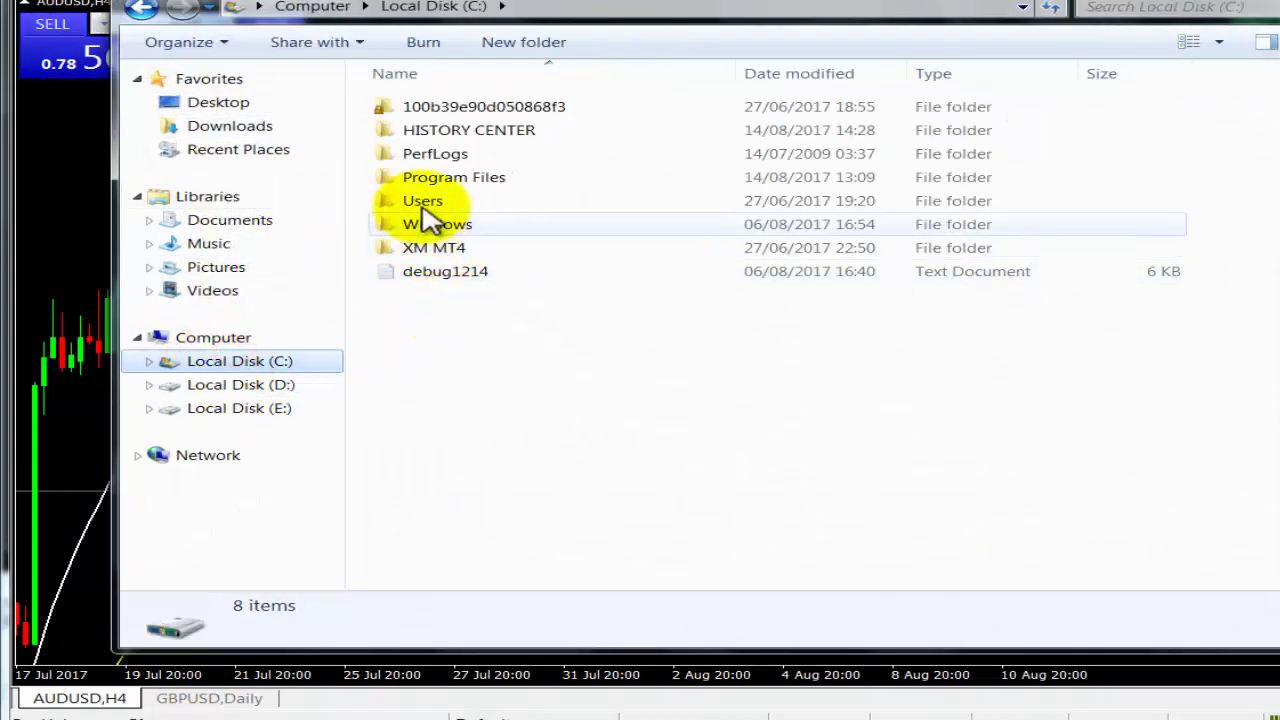
{"action": "left_click", "coordinate": [479, 130]}
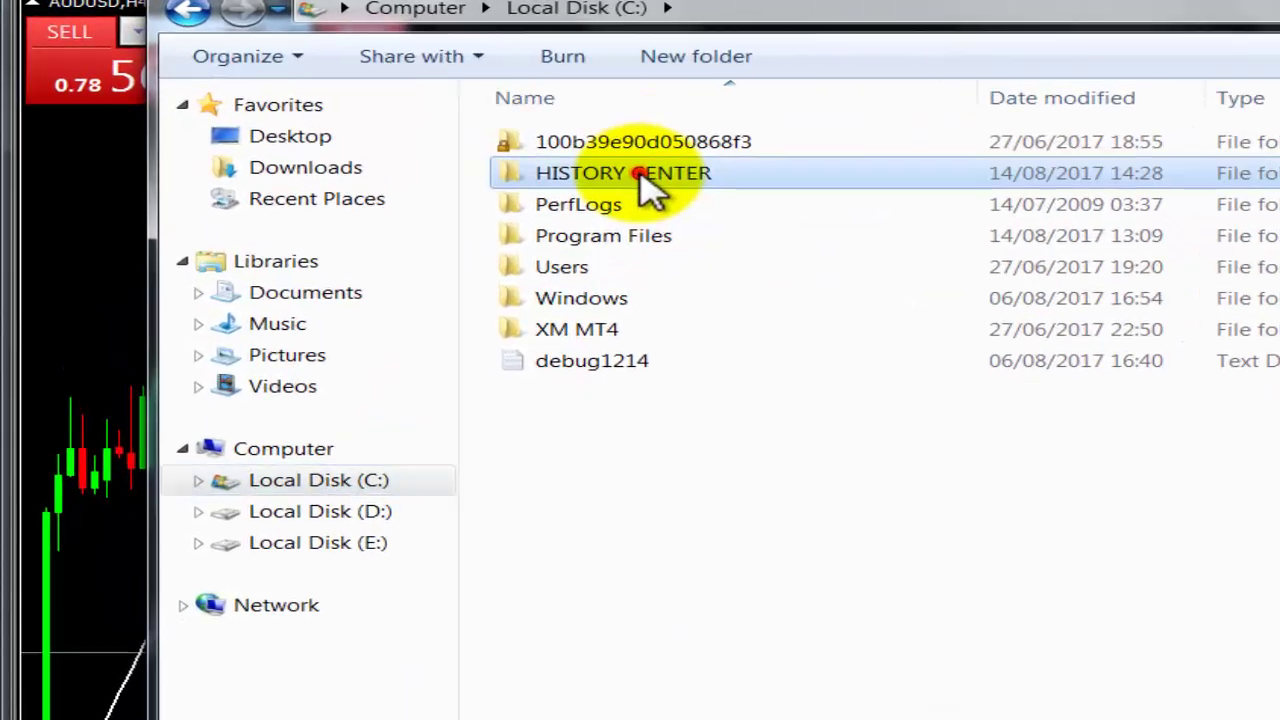
{"action": "double_click", "coordinate": [640, 175]}
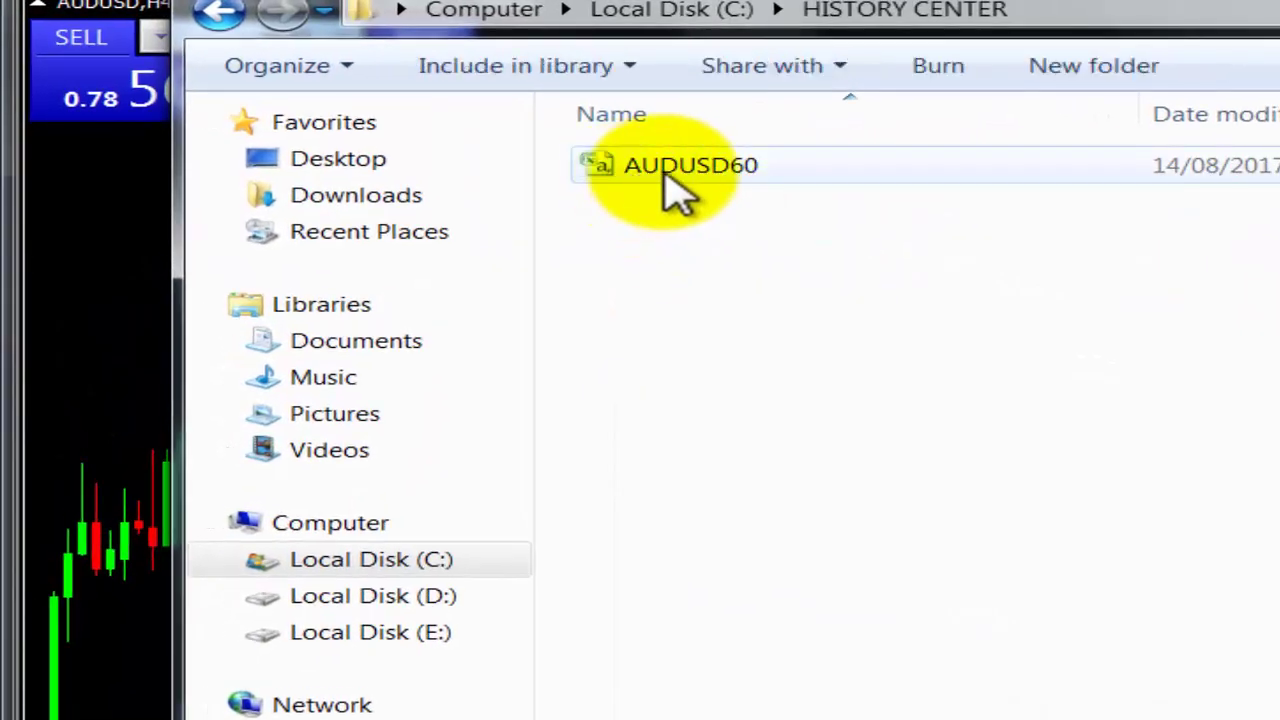